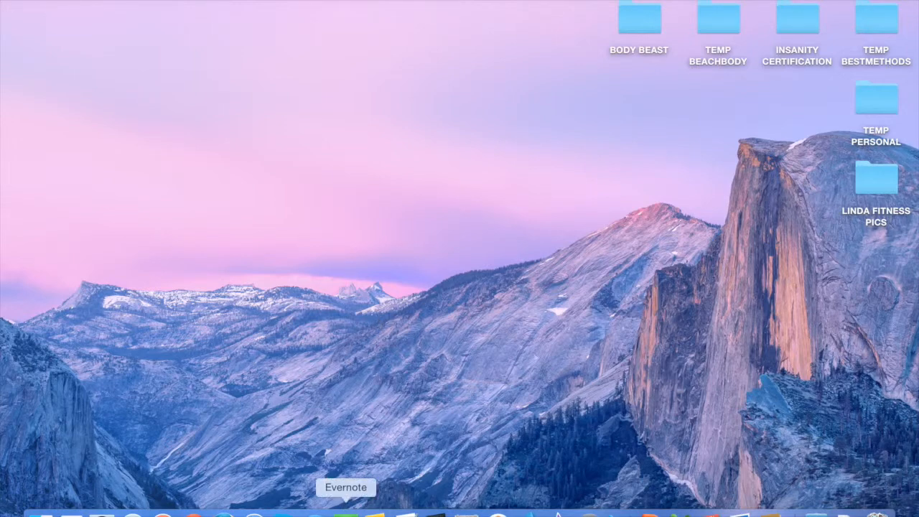
# Launch Evernote from the Dock
pyautogui.click(345, 512)
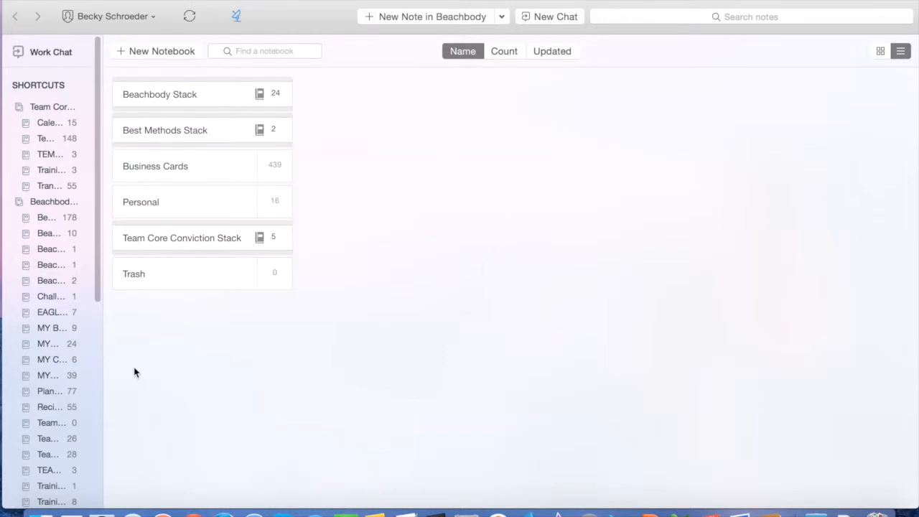
# Create a notebook named DEMO BUSINESS and open it
pyautogui.scroll(-10, 10, 482)
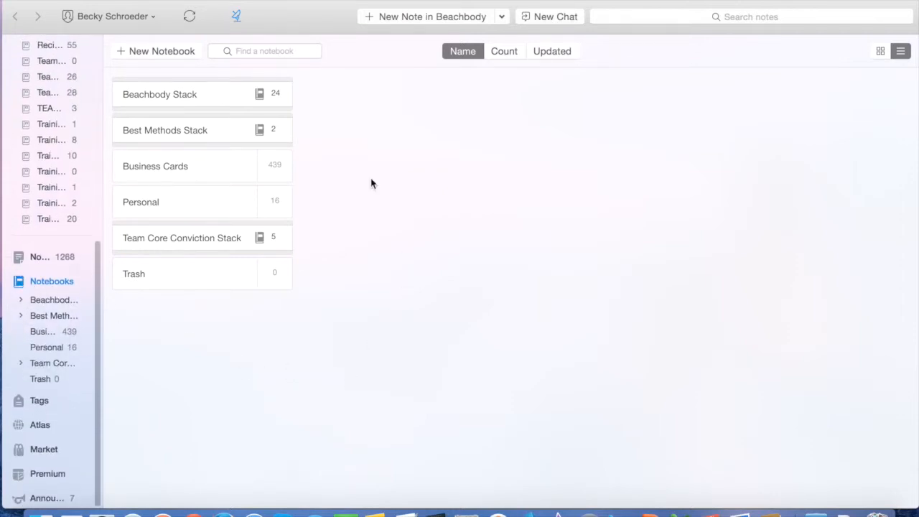
pyautogui.click(143, 52)
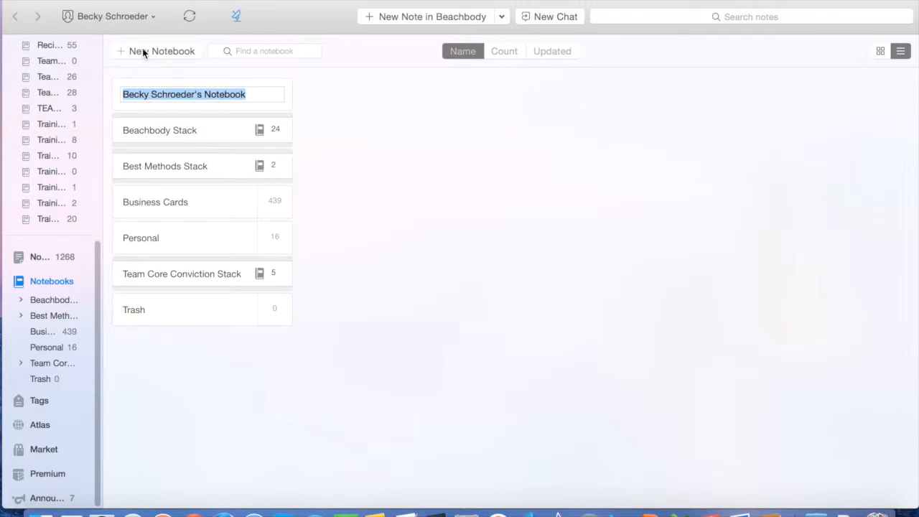
pyautogui.write('TEMP')
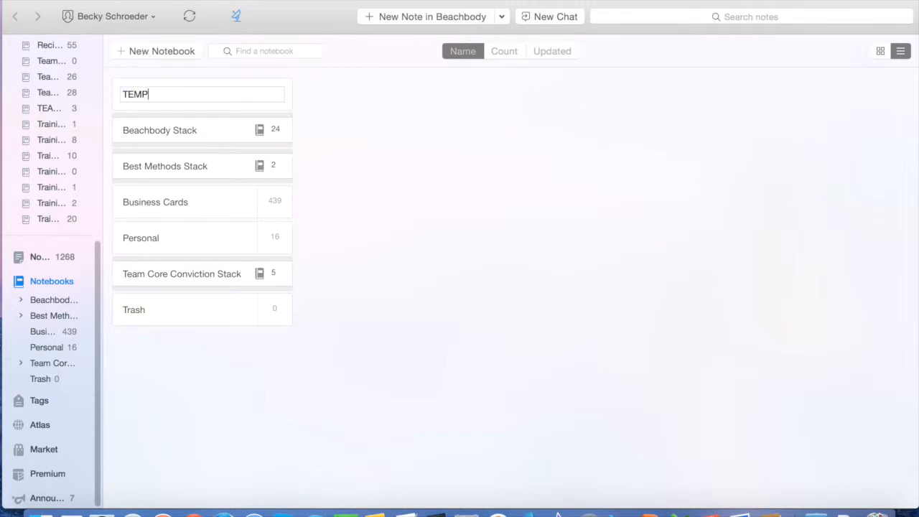
pyautogui.press('BackSpace')
pyautogui.press('BackSpace')
pyautogui.press('BackSpace')
pyautogui.press('BackSpace')
pyautogui.write('DEMO BUSINESS')
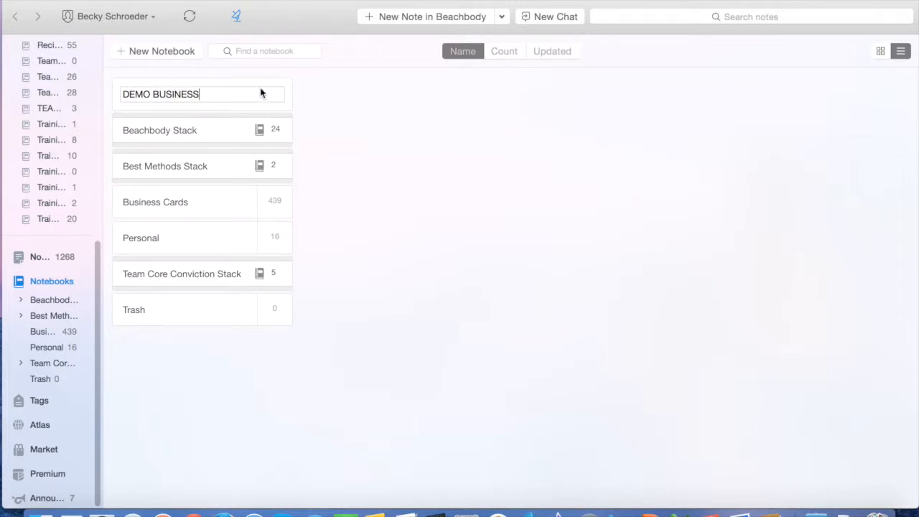
pyautogui.press('Return')
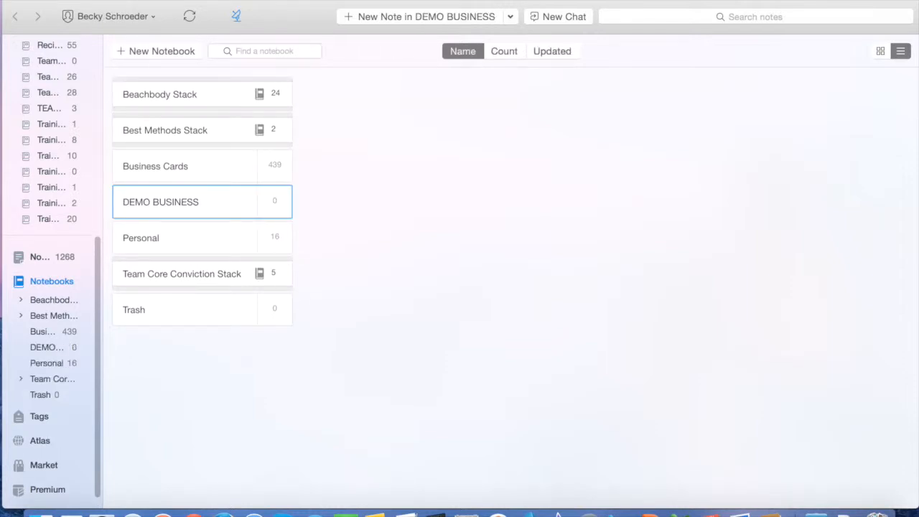
pyautogui.doubleClick(167, 205)
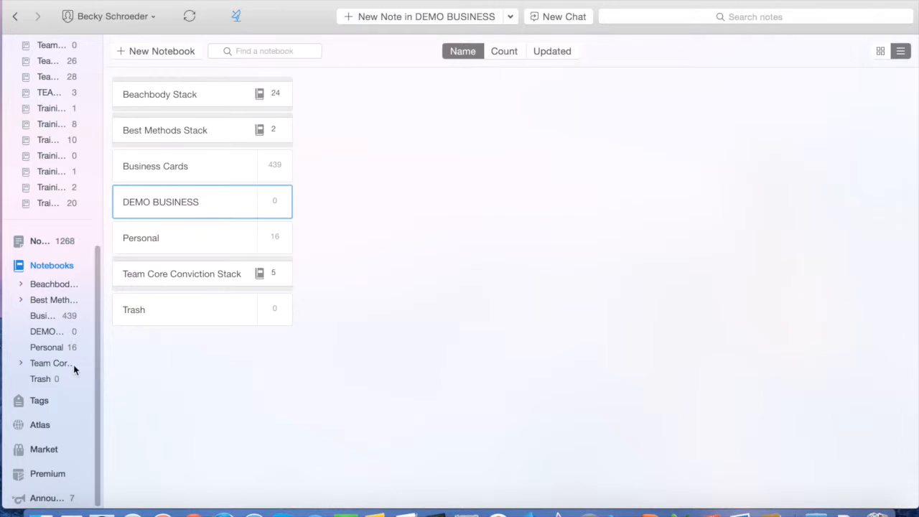
pyautogui.click(21, 364)
# In TEMPLATES, preview the _CLIENT NAME, _COACH NAME and _LEAD NAME templates, then edit _LEAD NAME
pyautogui.click(45, 410)
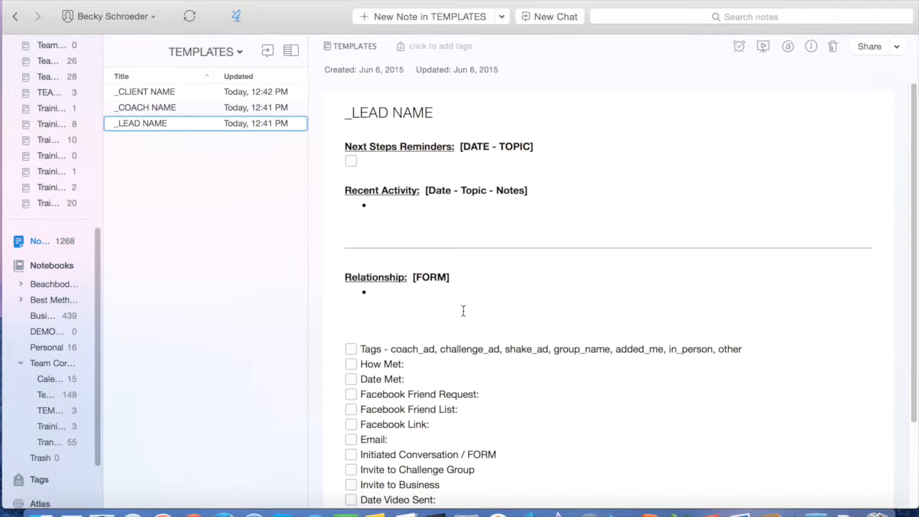
pyautogui.click(143, 92)
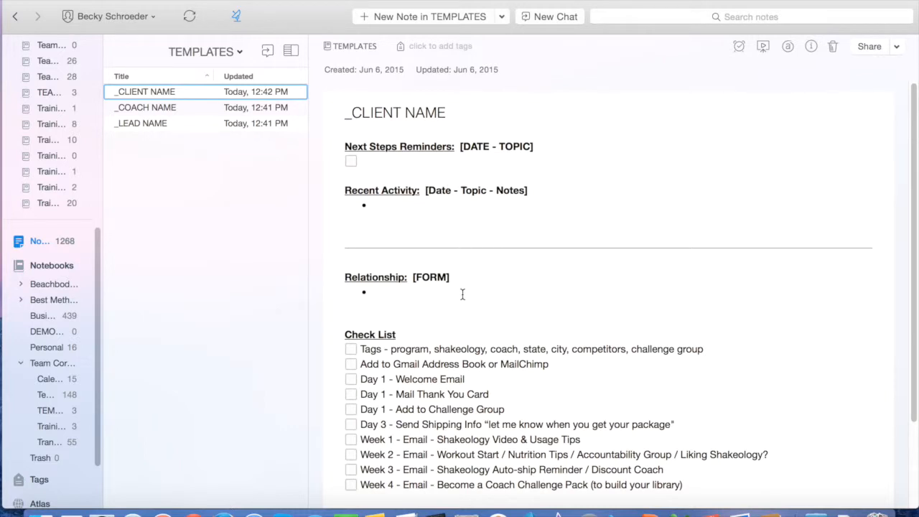
pyautogui.click(170, 108)
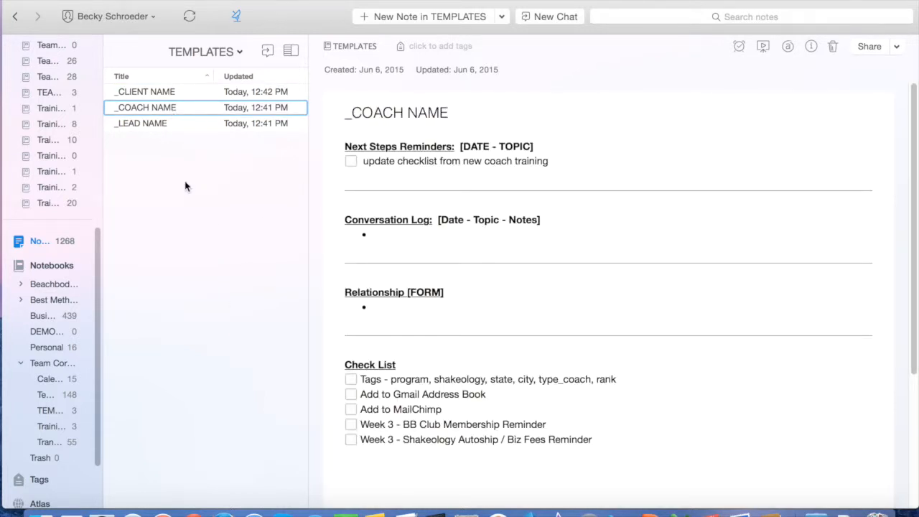
pyautogui.click(136, 128)
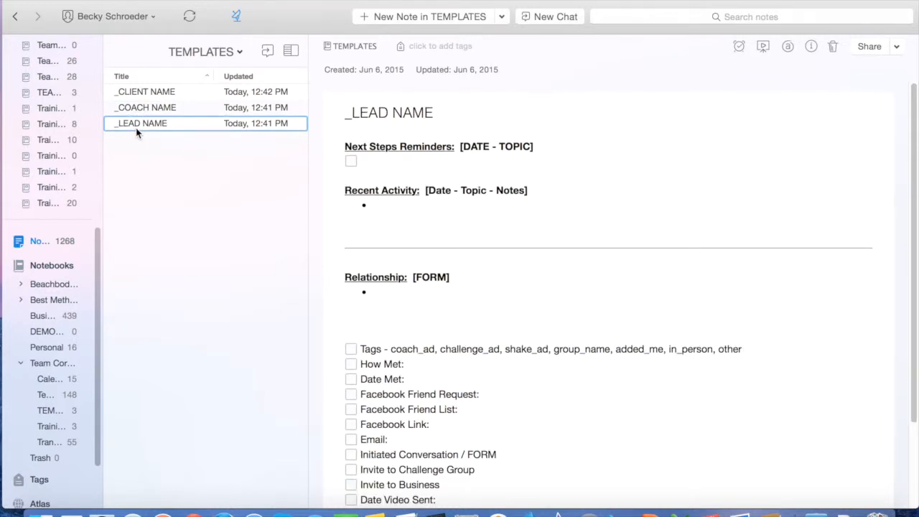
pyautogui.click(451, 240)
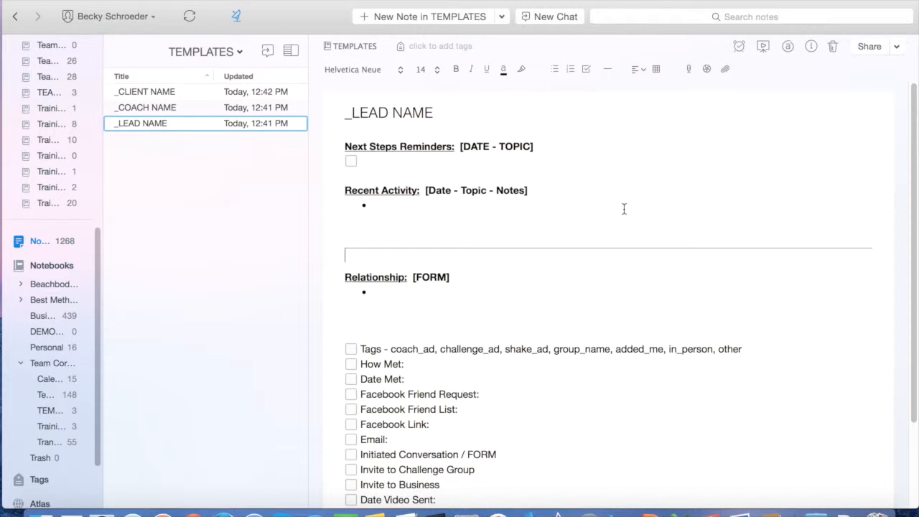
# Copy the whole _LEAD NAME template into a new note in DEMO BUSINESS
pyautogui.click(561, 262)
pyautogui.press('super+a')
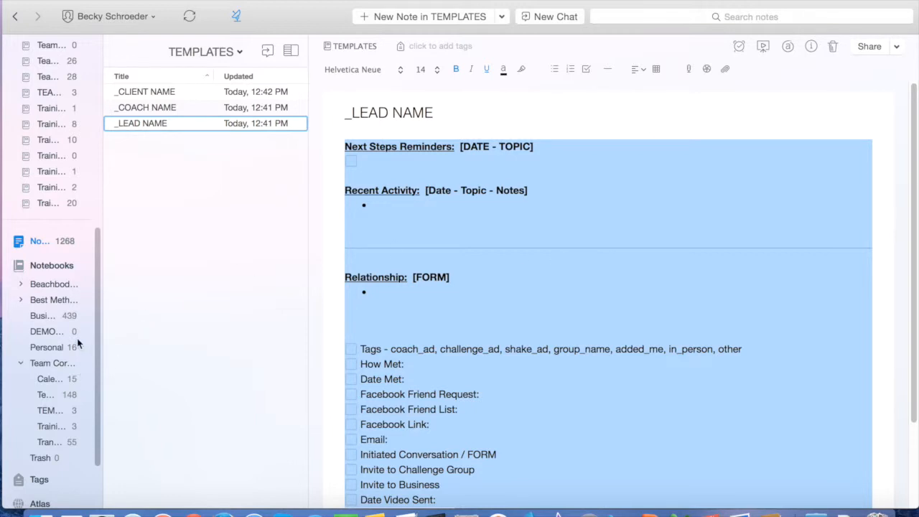
pyautogui.click(37, 332)
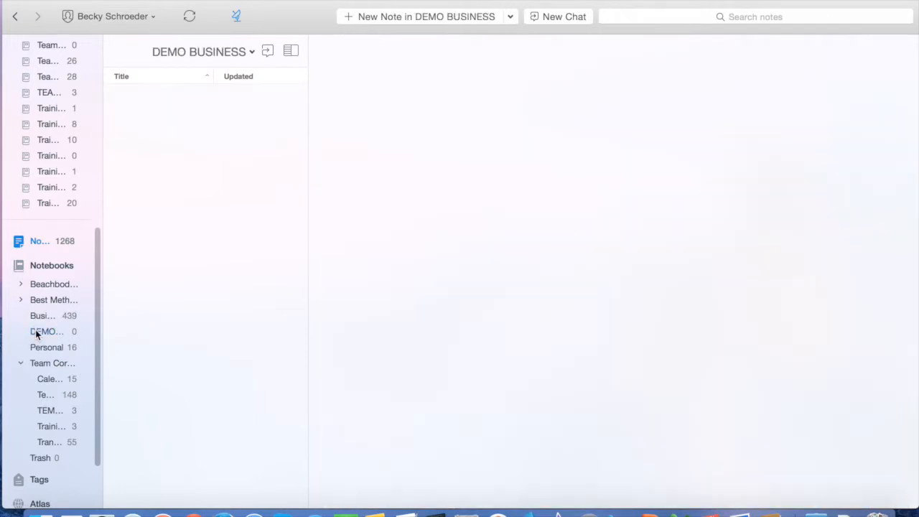
pyautogui.click(420, 20)
pyautogui.click(381, 148)
pyautogui.press('super+v')
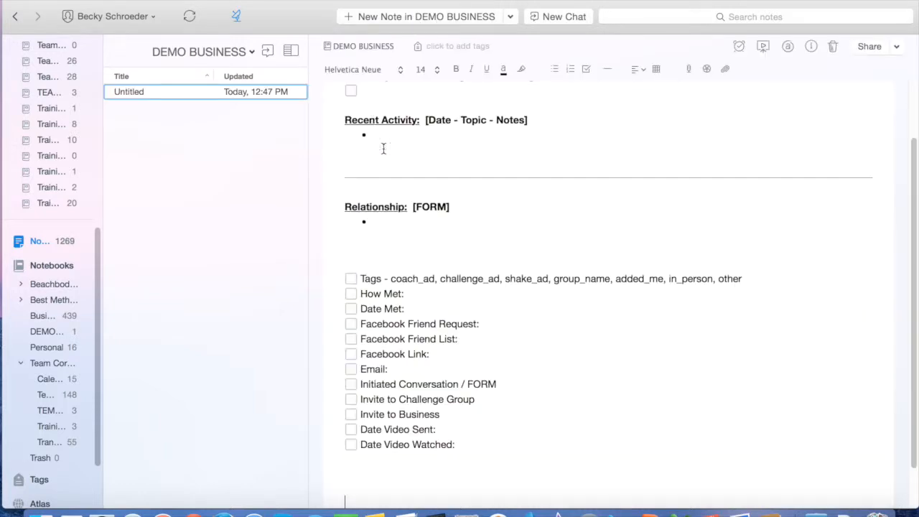
# Title the new note _LEAD NAME
pyautogui.scroll(3, 369, 95)
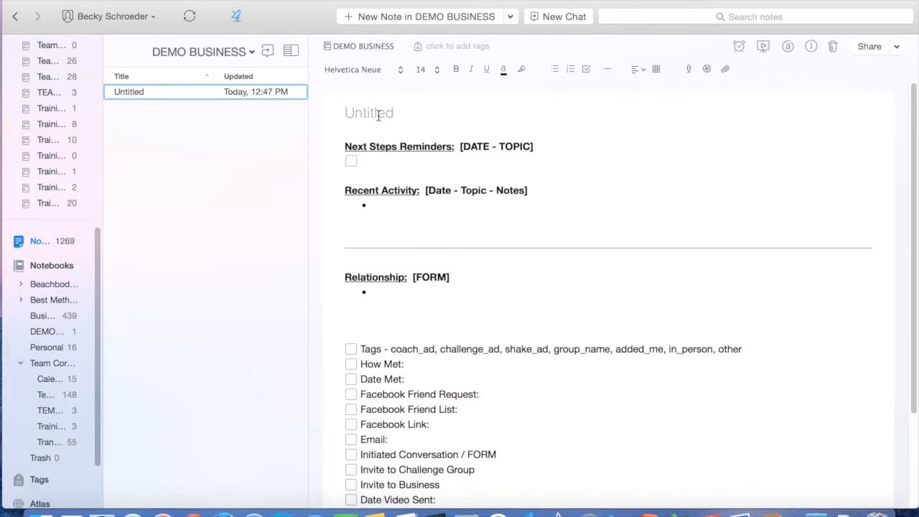
pyautogui.click(379, 115)
pyautogui.write('_LEAD NAME')
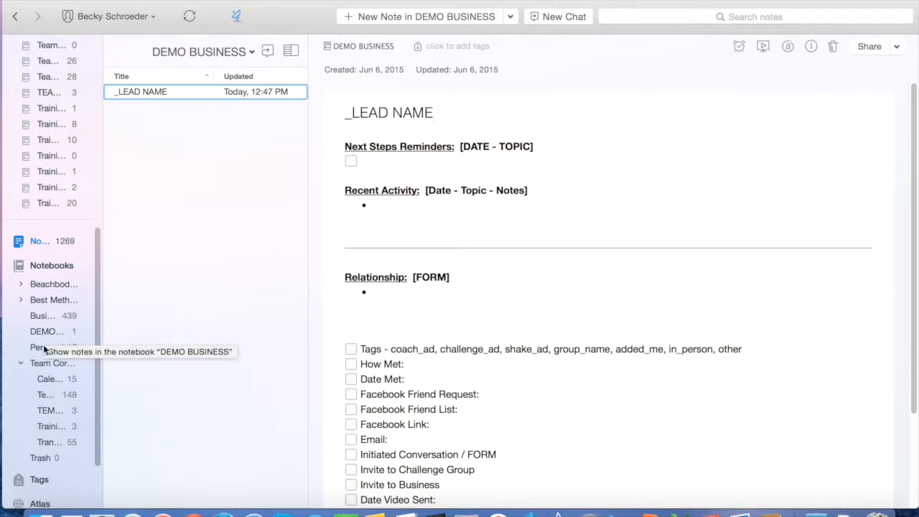
pyautogui.click(45, 415)
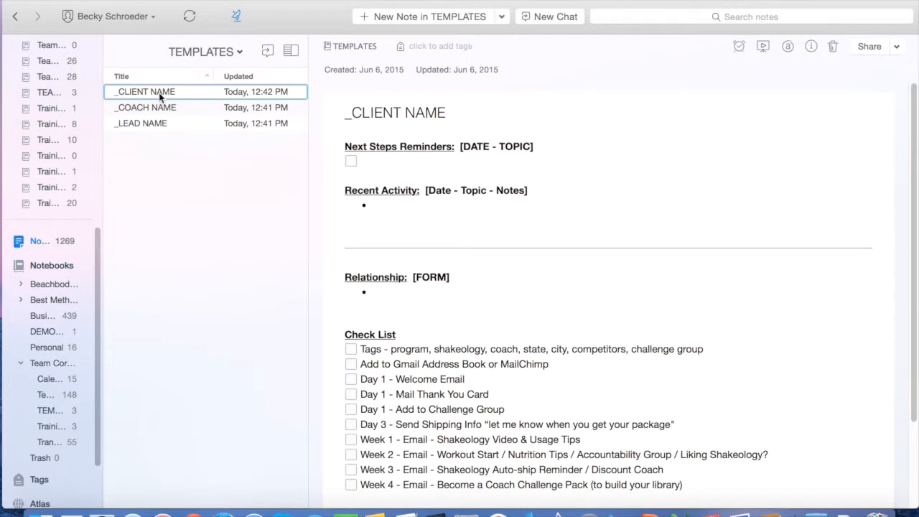
# Copy the client template into a new DEMO BUSINESS note titled _CLIENT NAME
pyautogui.click(544, 203)
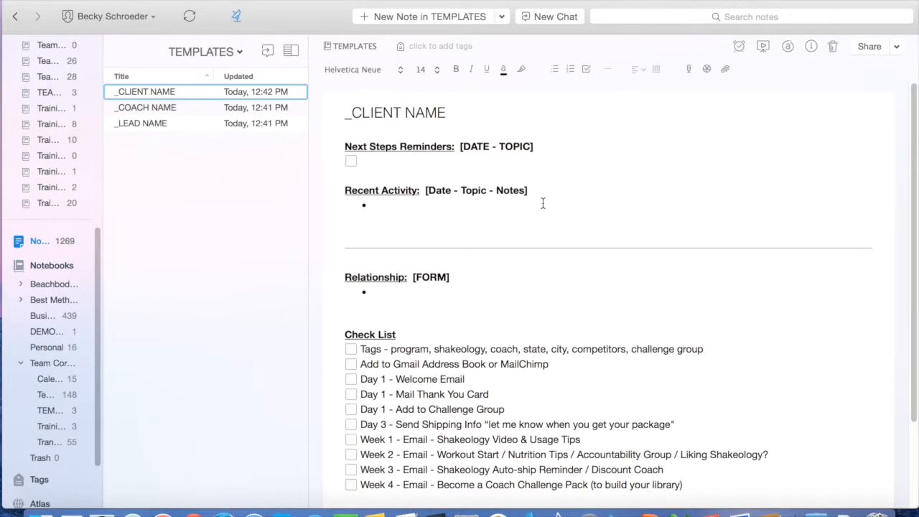
pyautogui.press('super+a')
pyautogui.press('super+c')
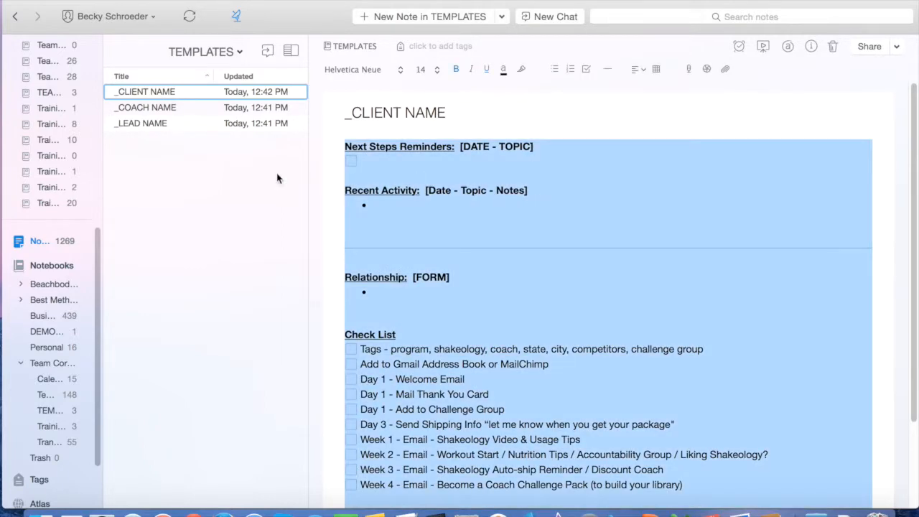
pyautogui.click(45, 331)
pyautogui.click(419, 16)
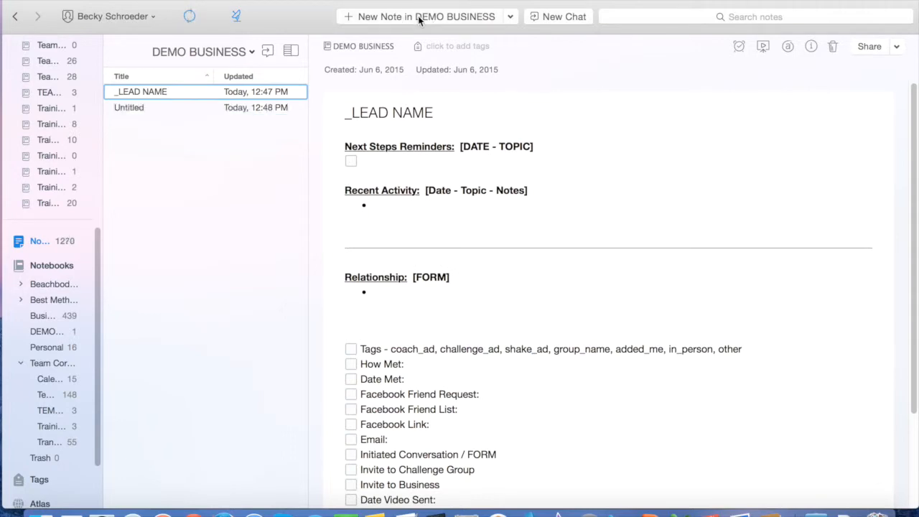
pyautogui.click(445, 204)
pyautogui.press('super+v')
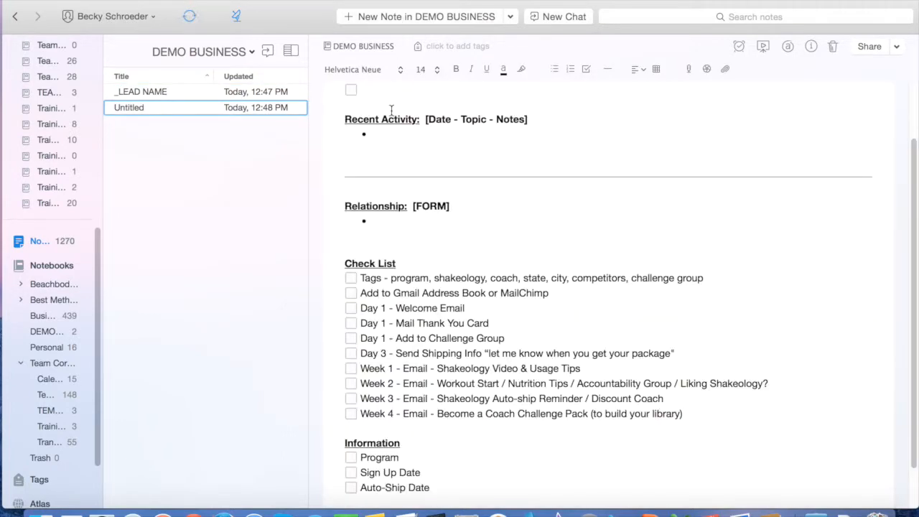
pyautogui.click(391, 111)
pyautogui.write('_CLIENT NAME')
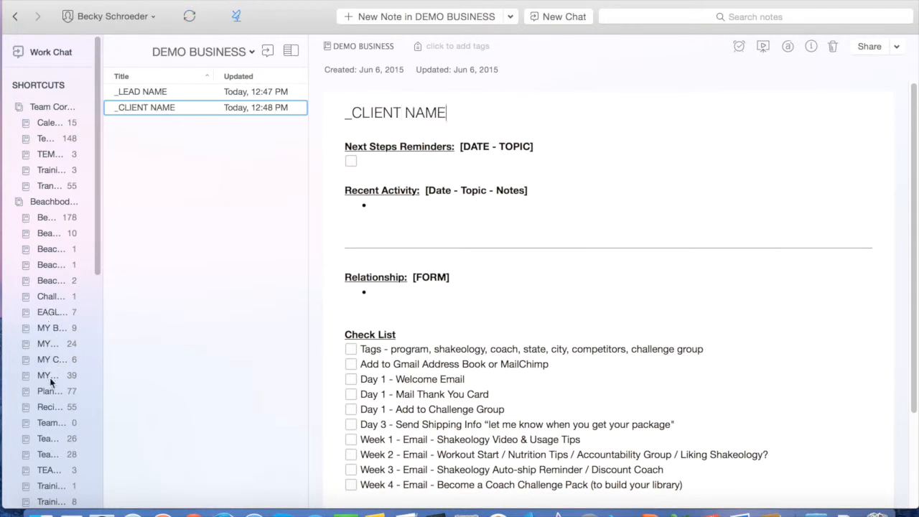
# Return to TEMPLATES and copy the entire _COACH NAME template body
pyautogui.click(44, 470)
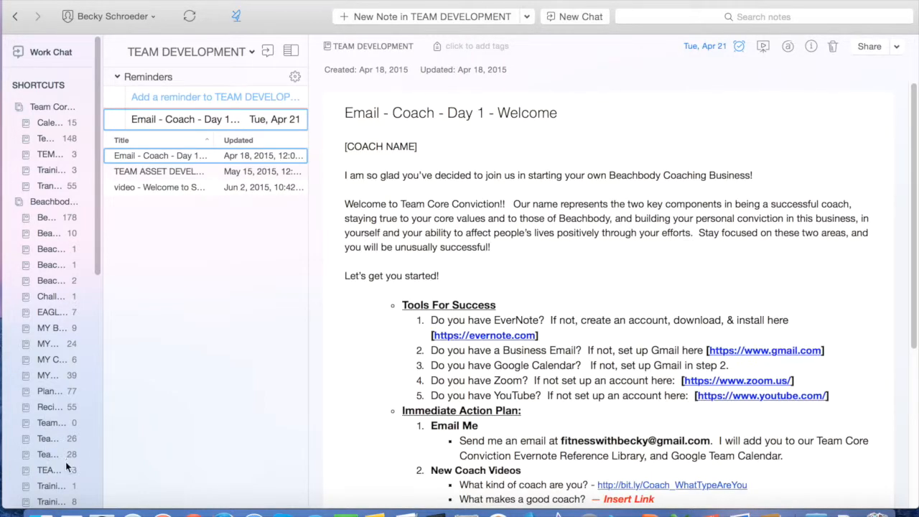
pyautogui.click(52, 153)
pyautogui.click(203, 110)
pyautogui.click(487, 238)
pyautogui.press('super+a')
pyautogui.press('super+c')
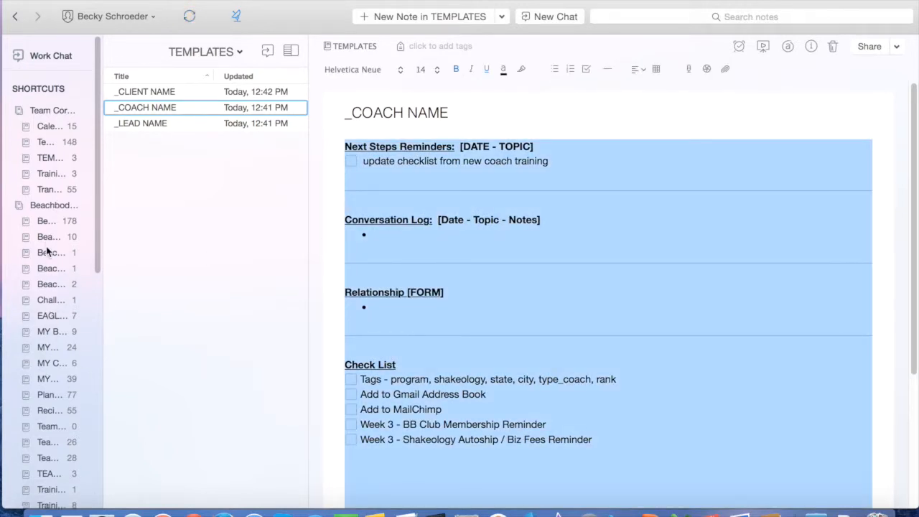
pyautogui.scroll(-5, 46, 247)
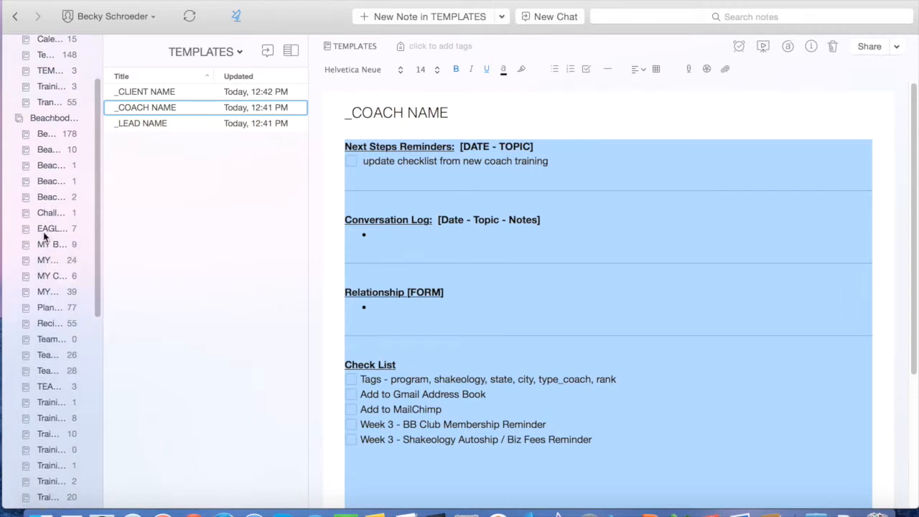
pyautogui.scroll(-10, 56, 336)
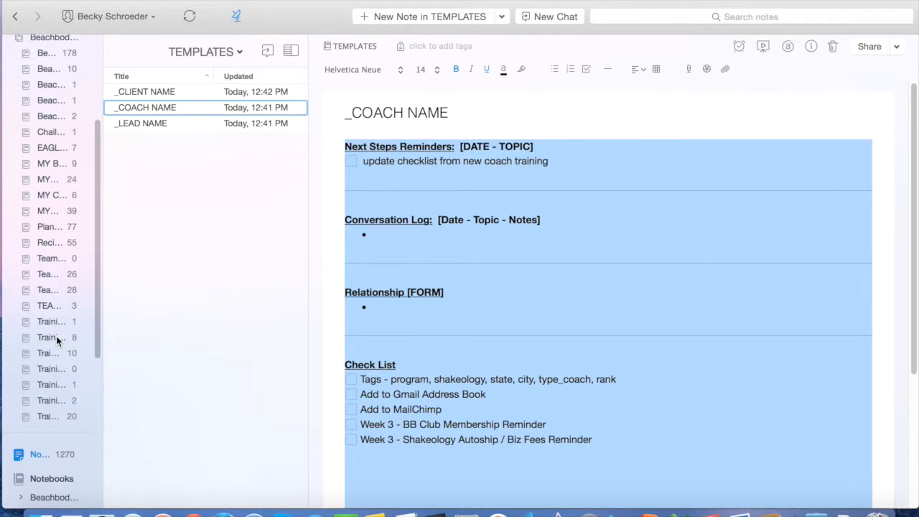
pyautogui.scroll(-1, 56, 336)
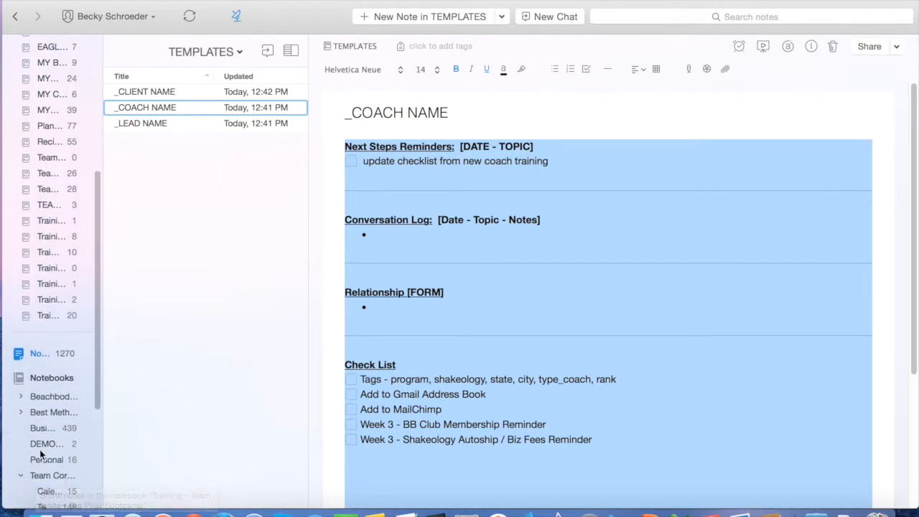
# Paste the coach template into a new note in DEMO BUSINESS
pyautogui.click(42, 445)
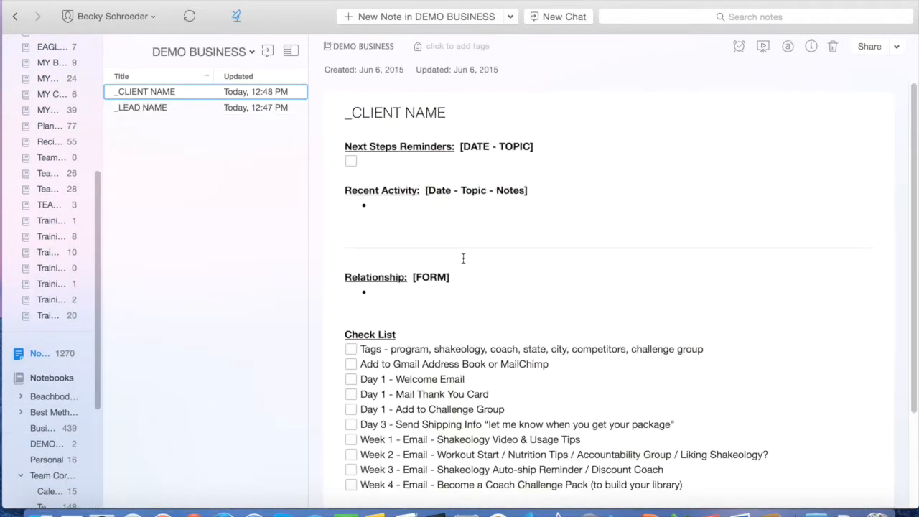
pyautogui.click(421, 16)
pyautogui.click(409, 147)
pyautogui.press('super+v')
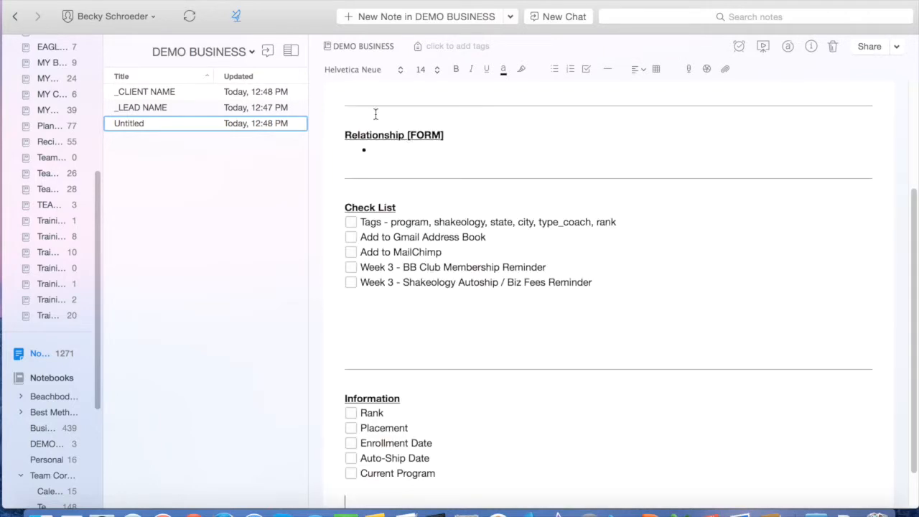
# Title the note _COACH NAME, keeping the leading underscore
pyautogui.scroll(5, 369, 121)
pyautogui.click(369, 138)
pyautogui.write('_COACH NAME')
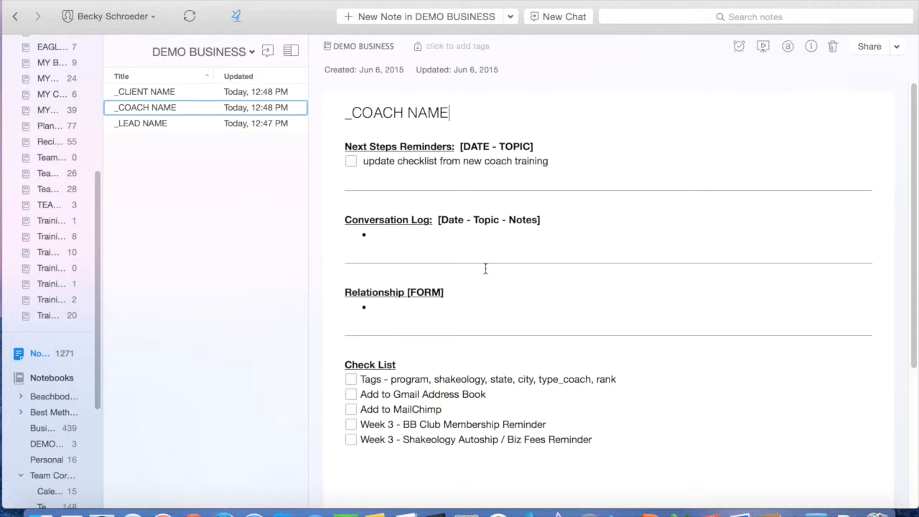
pyautogui.click(352, 113)
pyautogui.moveTo(352, 113); pyautogui.dragTo(343, 113)
pyautogui.click(351, 113)
# Open MY LEADS and scroll through its lead notes
pyautogui.click(46, 111)
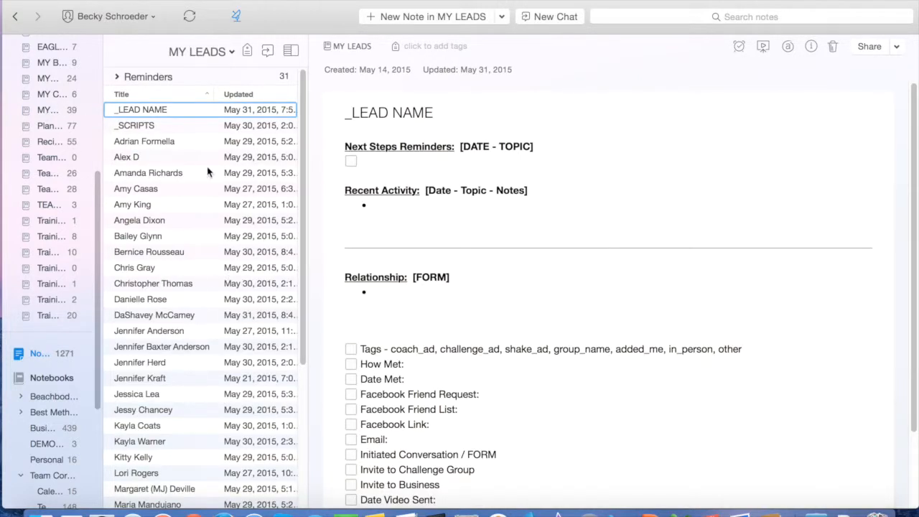
pyautogui.scroll(-5, 171, 370)
pyautogui.scroll(-3, 172, 371)
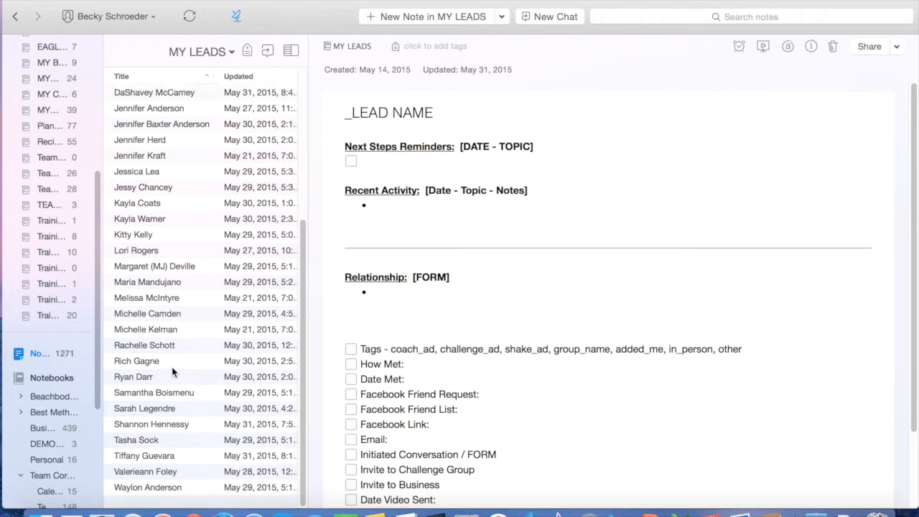
pyautogui.scroll(8, 172, 371)
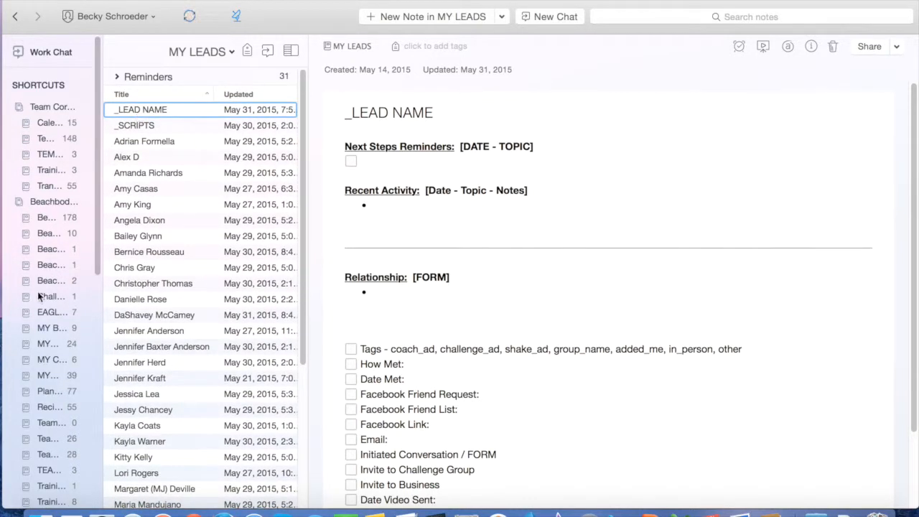
pyautogui.scroll(-1, 46, 402)
pyautogui.scroll(-10, 46, 402)
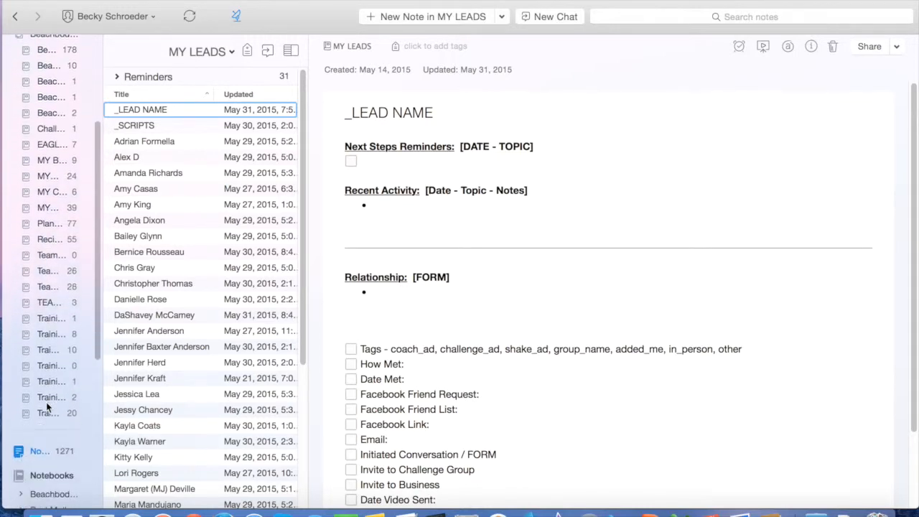
# Copy the full _LEAD NAME note body in DEMO BUSINESS and start a blank note
pyautogui.click(44, 446)
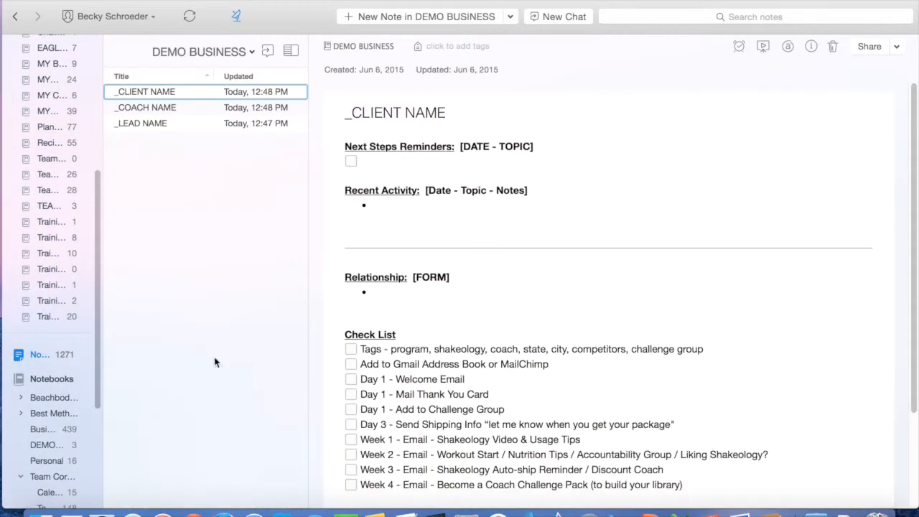
pyautogui.click(147, 123)
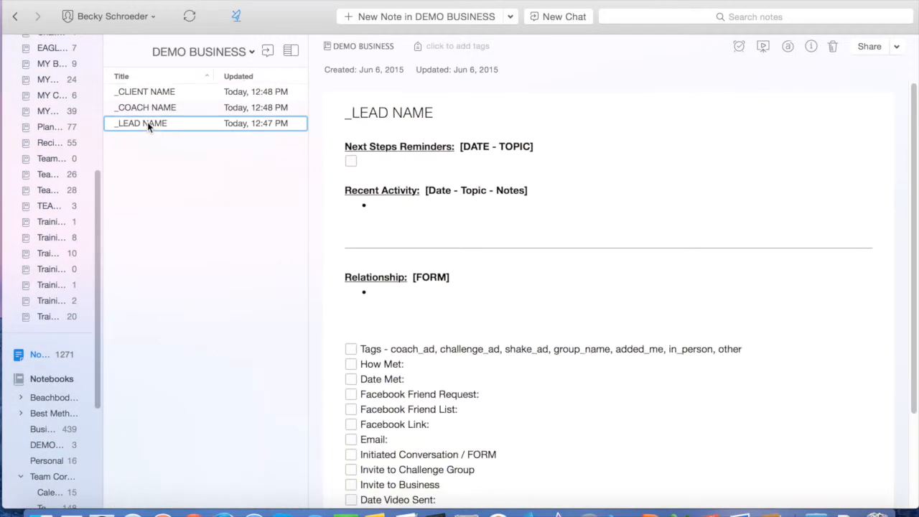
pyautogui.click(471, 208)
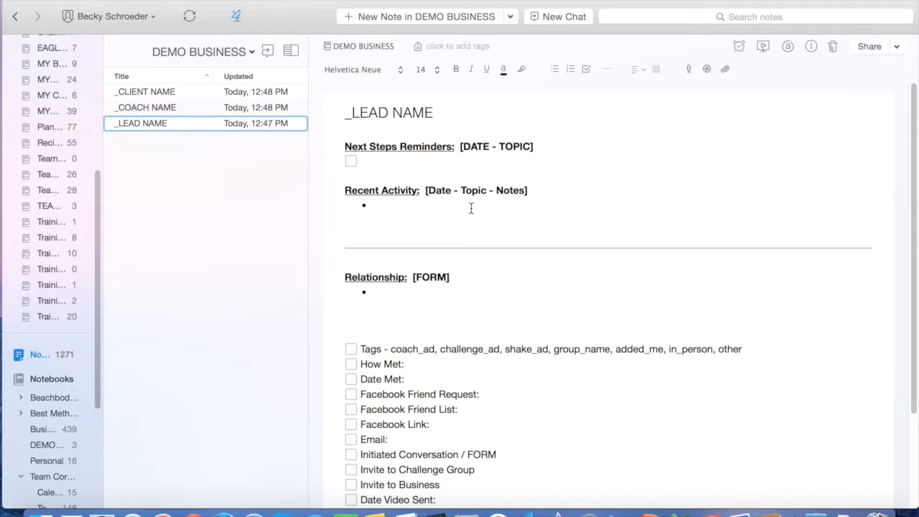
pyautogui.press('super+a')
pyautogui.press('super+c')
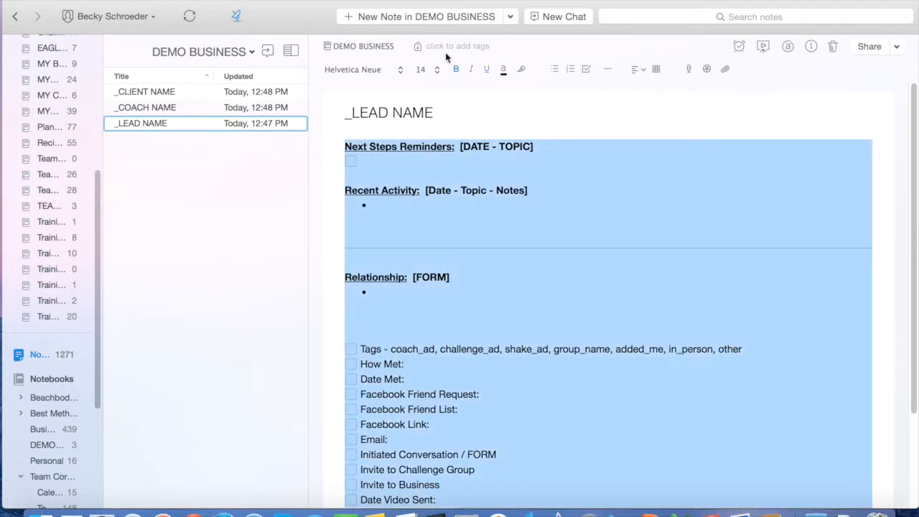
pyautogui.click(433, 18)
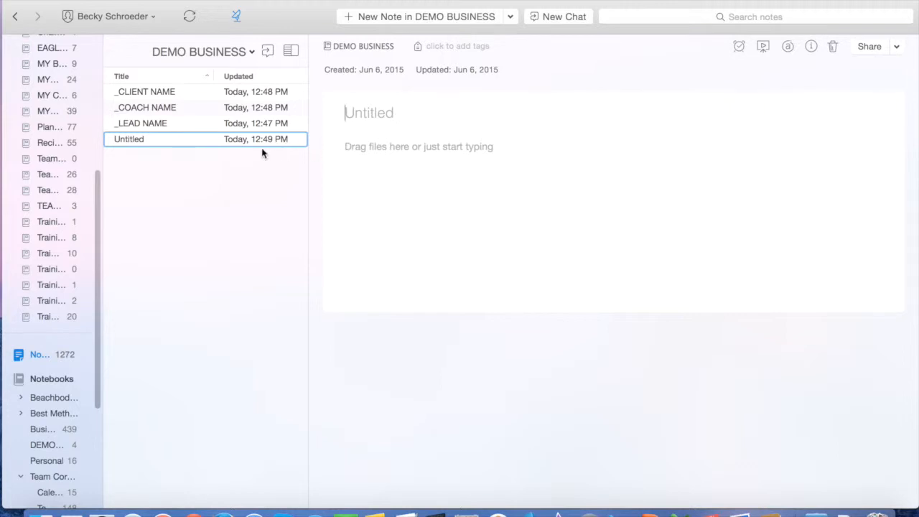
# Paste the lead template into the new note and title it with the lead's full name
pyautogui.click(406, 144)
pyautogui.press('super+v')
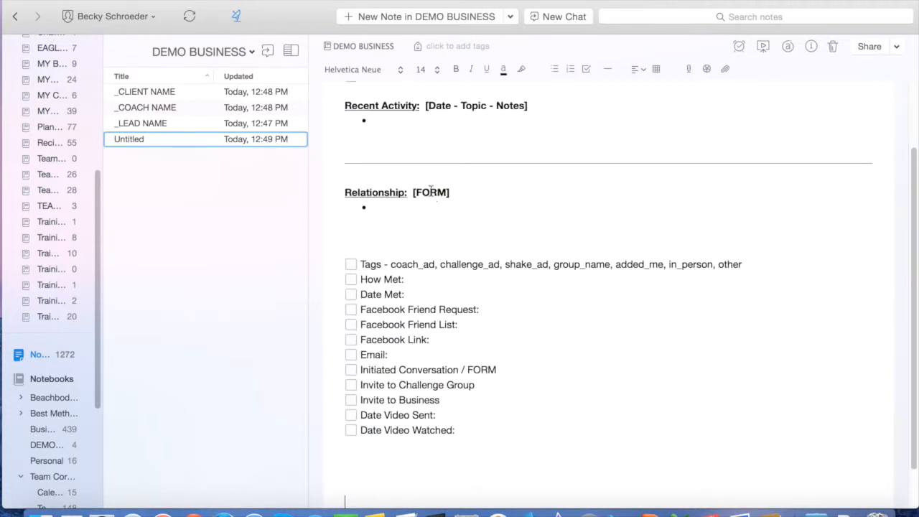
pyautogui.scroll(3, 376, 127)
pyautogui.click(367, 113)
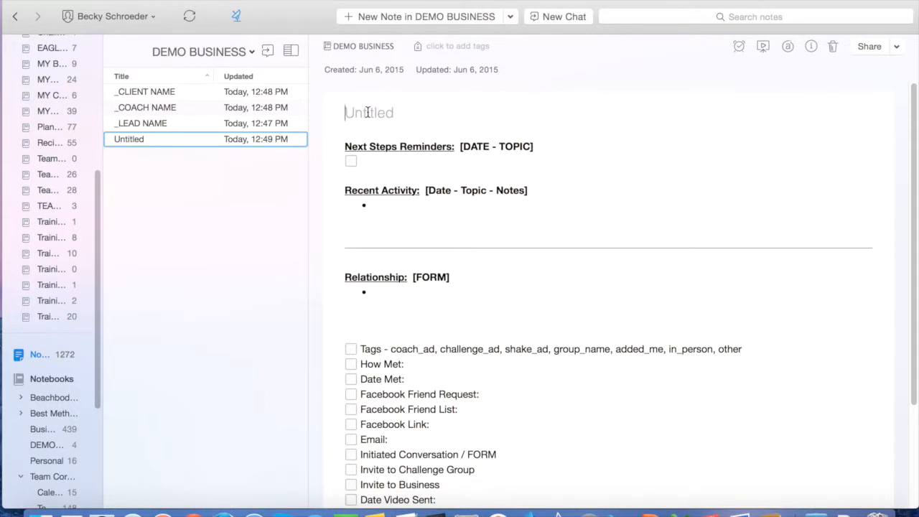
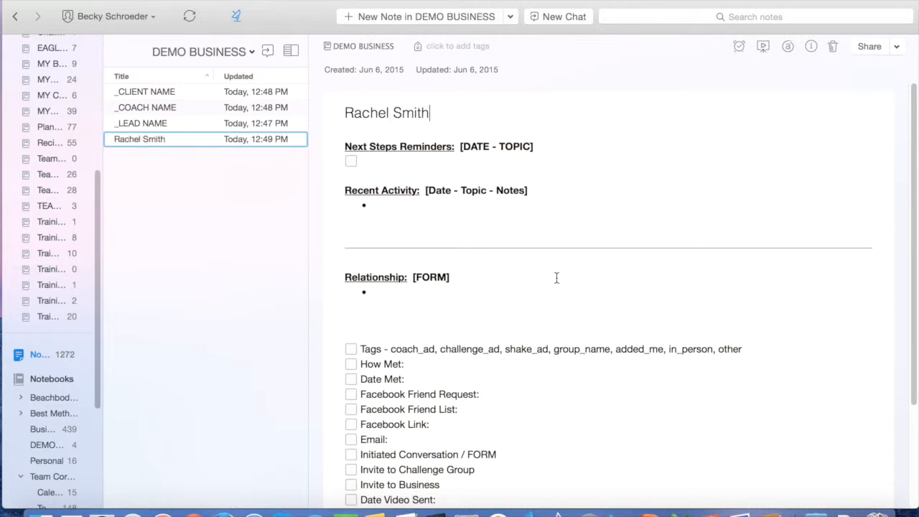
# Tick the Tags item in the note's checklist
pyautogui.scroll(-1, 563, 272)
pyautogui.scroll(1, 563, 272)
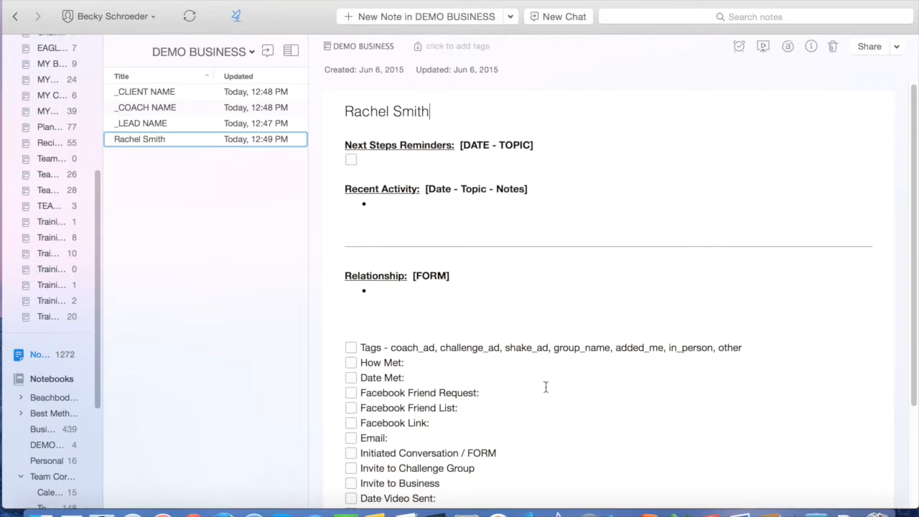
pyautogui.scroll(-3, 578, 399)
pyautogui.scroll(-1, 578, 398)
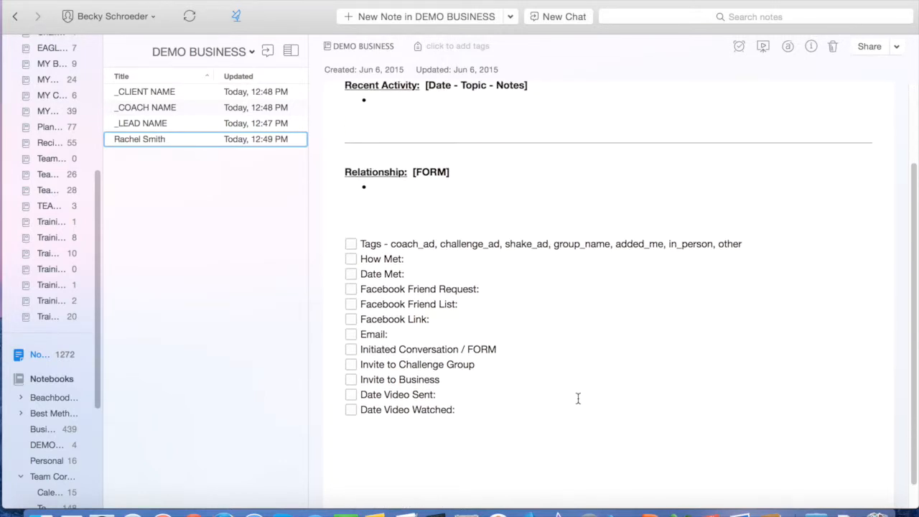
pyautogui.scroll(4, 578, 398)
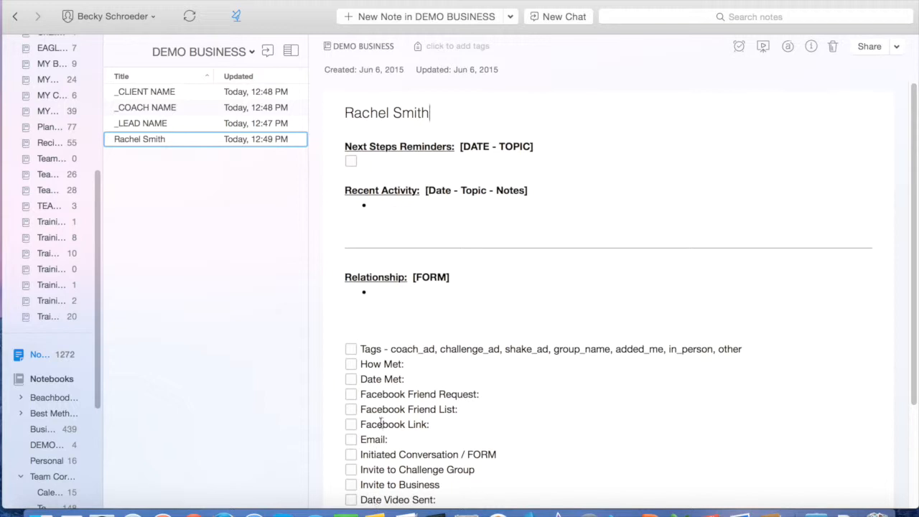
pyautogui.scroll(-2, 488, 420)
pyautogui.scroll(2, 487, 420)
pyautogui.click(351, 350)
# Tag the note 21dayfix, may_2015_CG and coach_ad_may_2015
pyautogui.click(451, 46)
pyautogui.write('21dayfix')
pyautogui.press('Return')
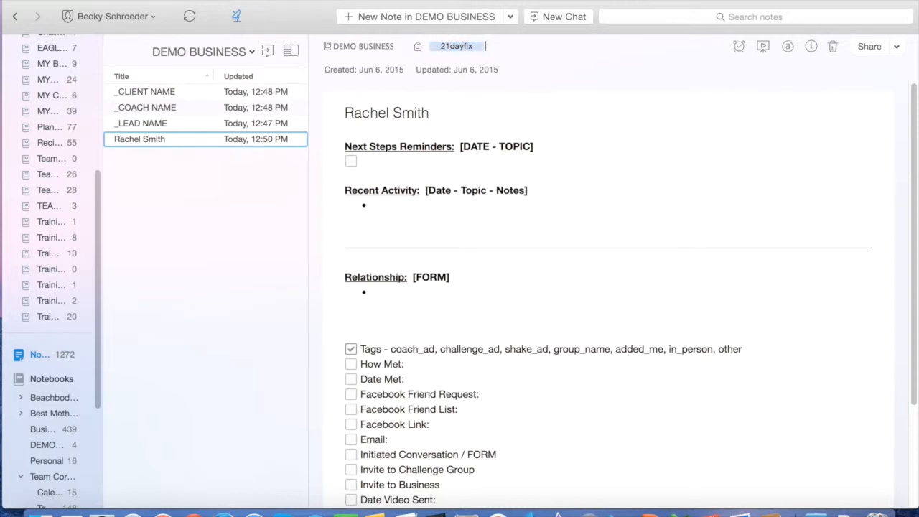
pyautogui.write('ma')
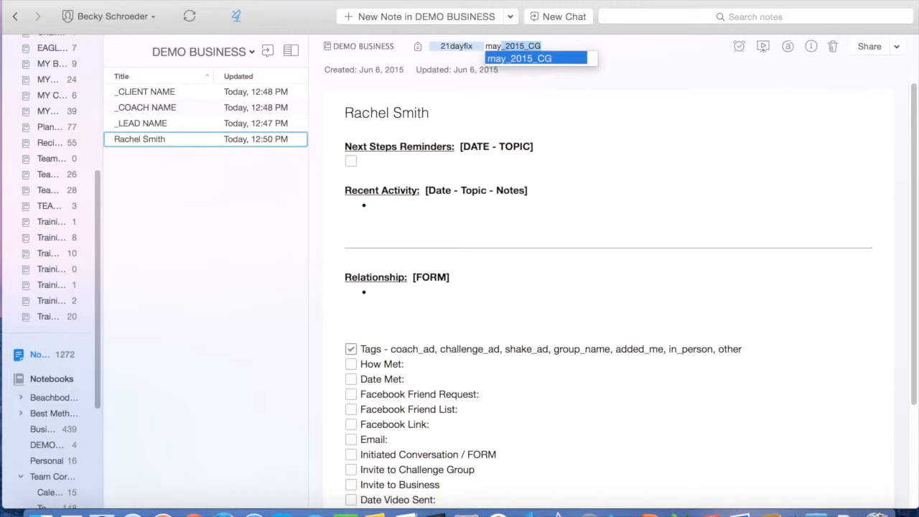
pyautogui.write('y')
pyautogui.press('Return')
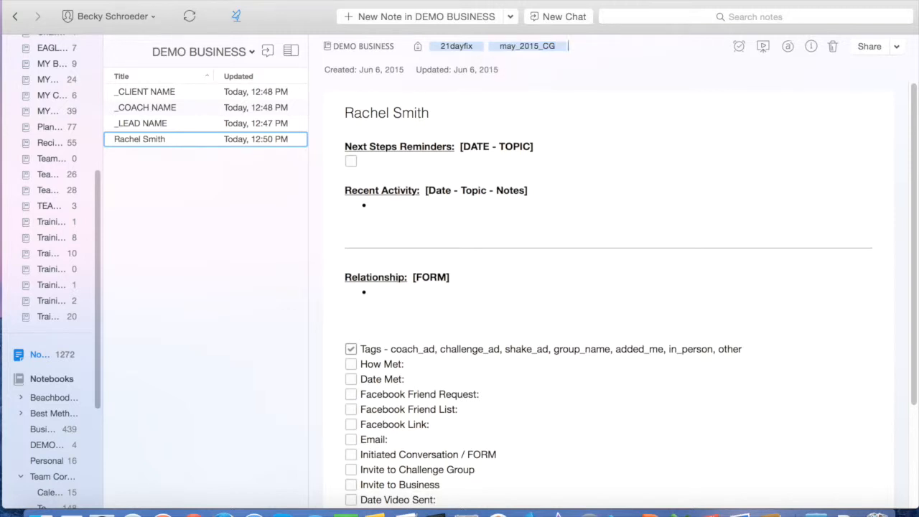
pyautogui.write('coach')
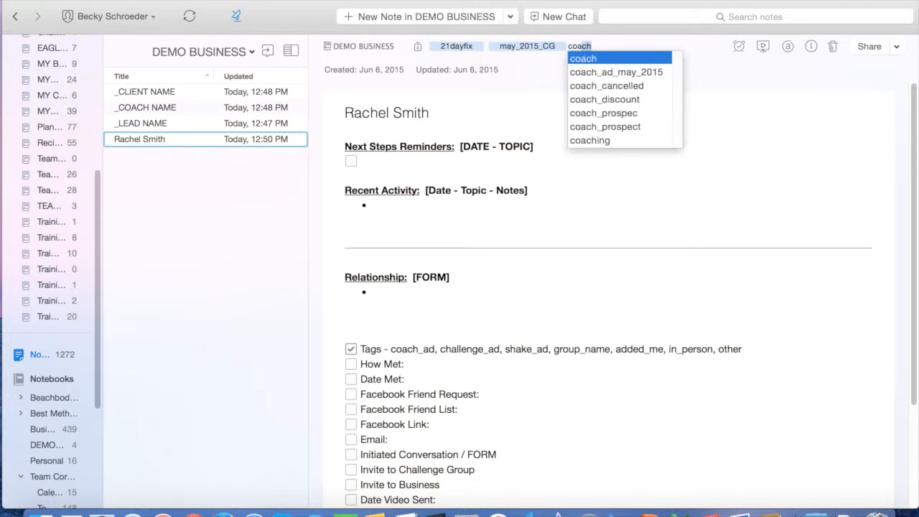
pyautogui.press('Down')
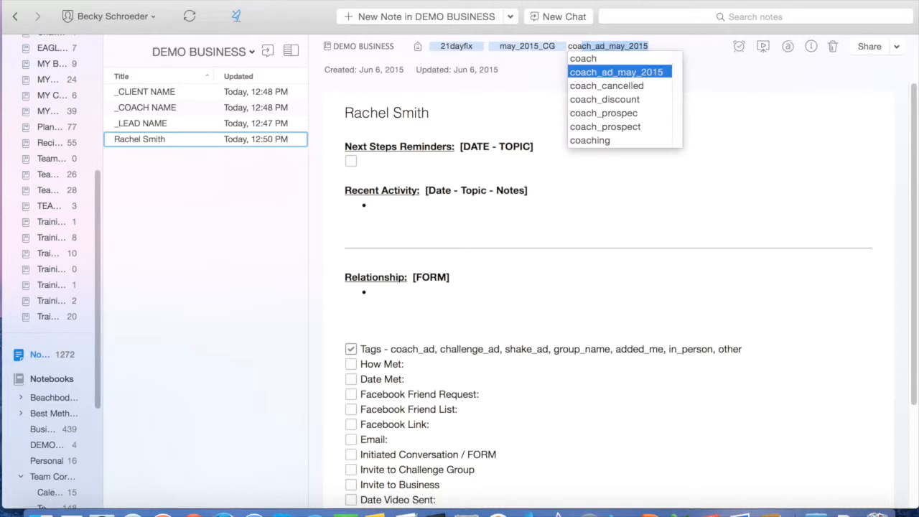
pyautogui.press('Return')
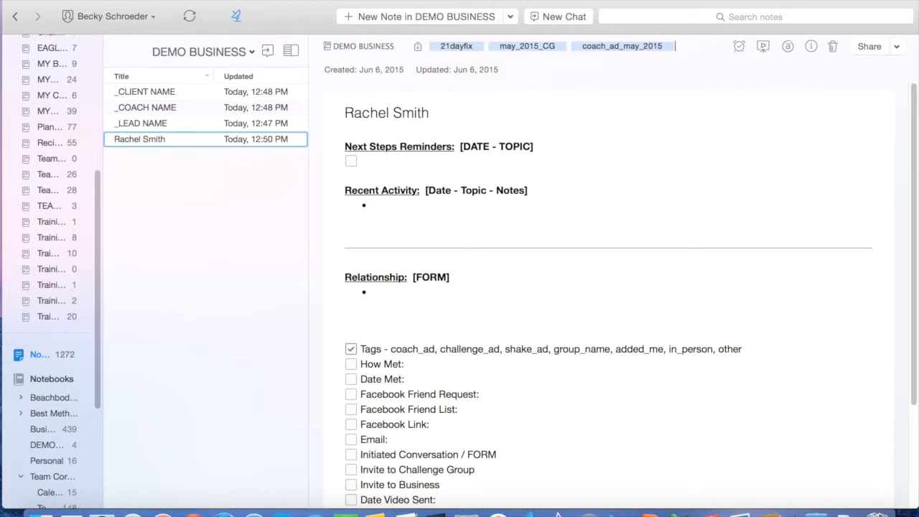
# Add the shakeology_prospect tag and tick the How Met checklist item
pyautogui.write('shakeology')
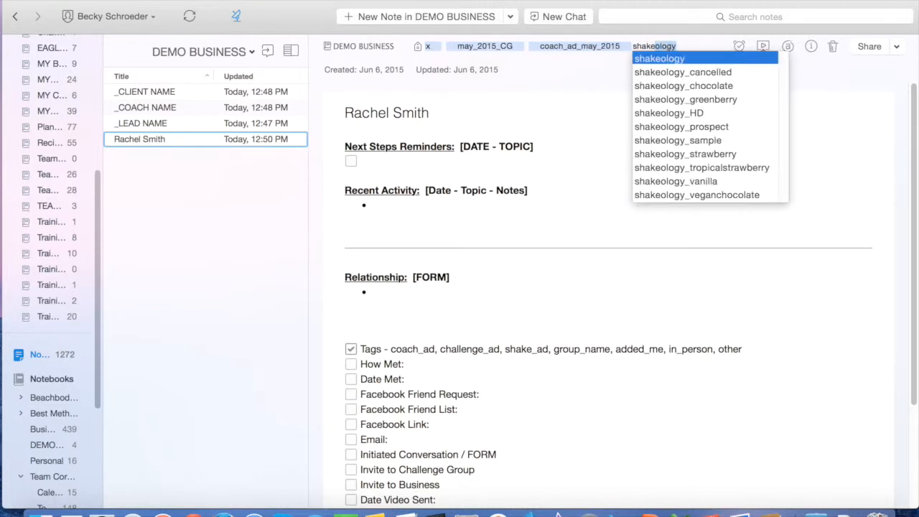
pyautogui.press('Down')
pyautogui.press('Down')
pyautogui.press('Down')
pyautogui.press('Down')
pyautogui.press('Down')
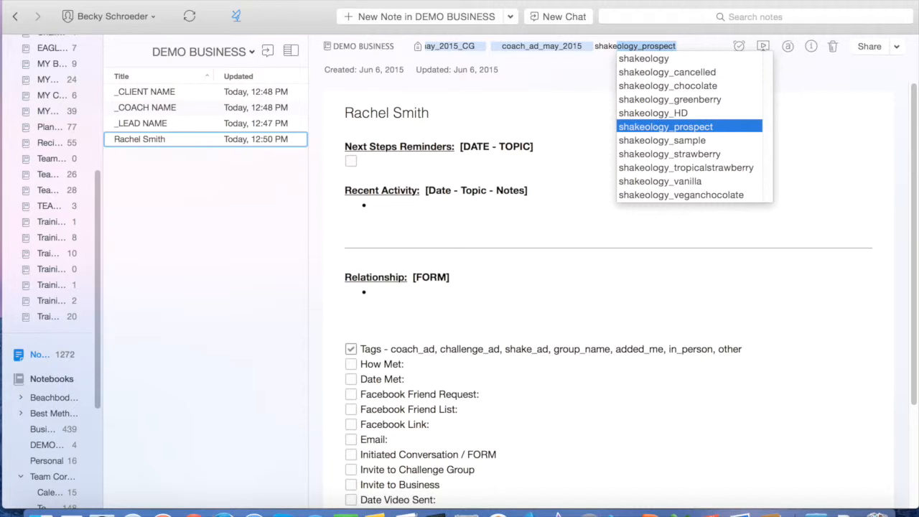
pyautogui.press('Return')
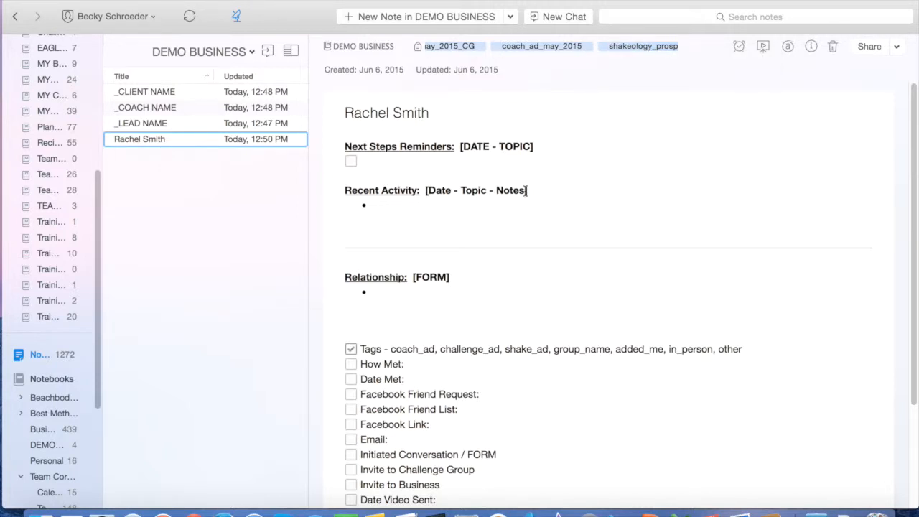
pyautogui.click(351, 364)
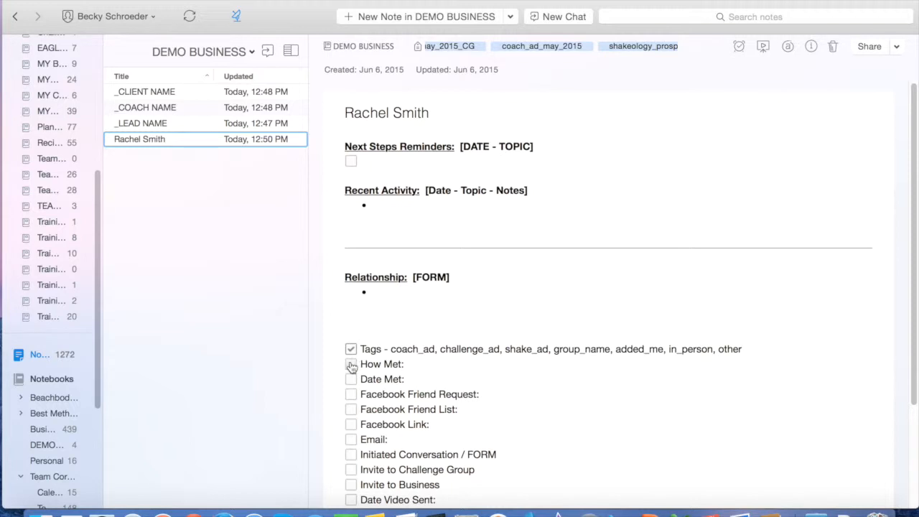
# Fill in How Met 'Facebook Group', Date Met 6/6/15, Friend Request 'Accepted', Friend List 'June 2015', and tick them
pyautogui.click(435, 363)
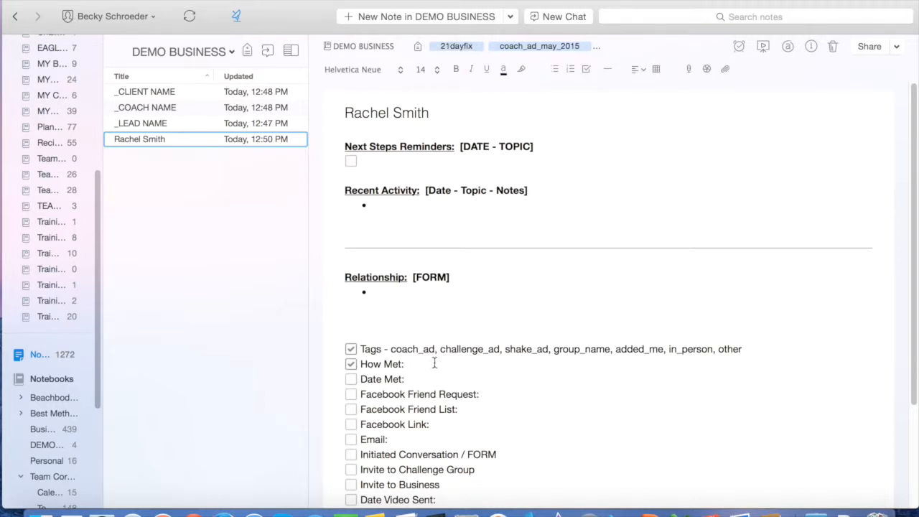
pyautogui.write('Facebook Group Date Met:  ')
pyautogui.write('6/6/15')
pyautogui.click(350, 379)
pyautogui.click(351, 395)
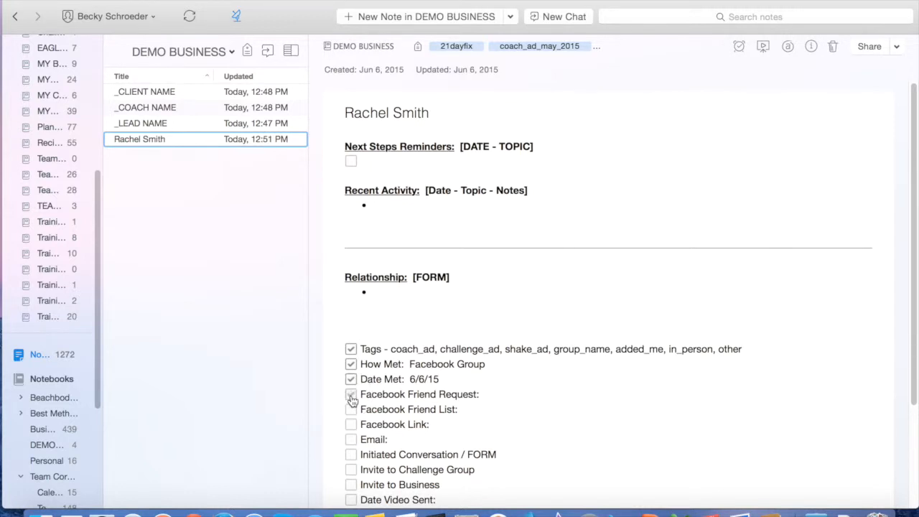
pyautogui.click(529, 397)
pyautogui.write('Acce')
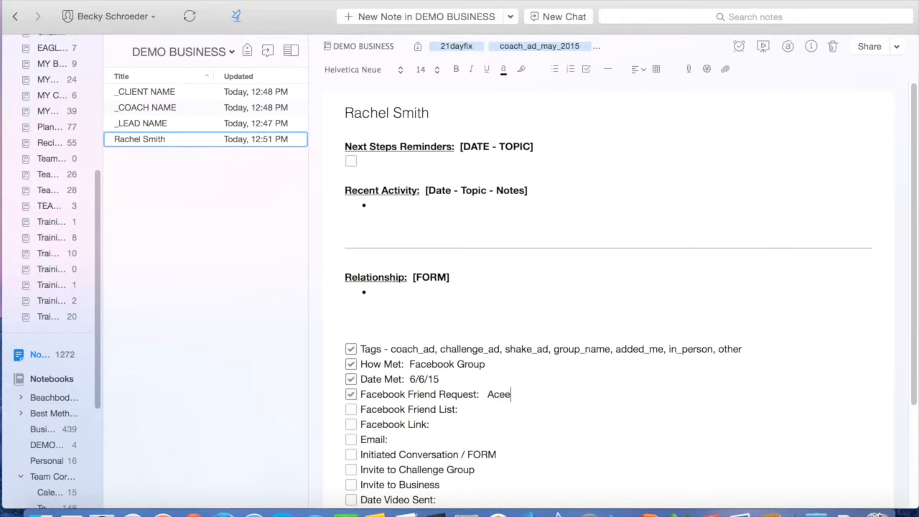
pyautogui.write('pted')
pyautogui.click(496, 408)
pyautogui.write('June 2015')
pyautogui.click(351, 409)
# Enter the lead's Facebook profile link and e-mail address, then tick the Email and Facebook Link items
pyautogui.click(461, 424)
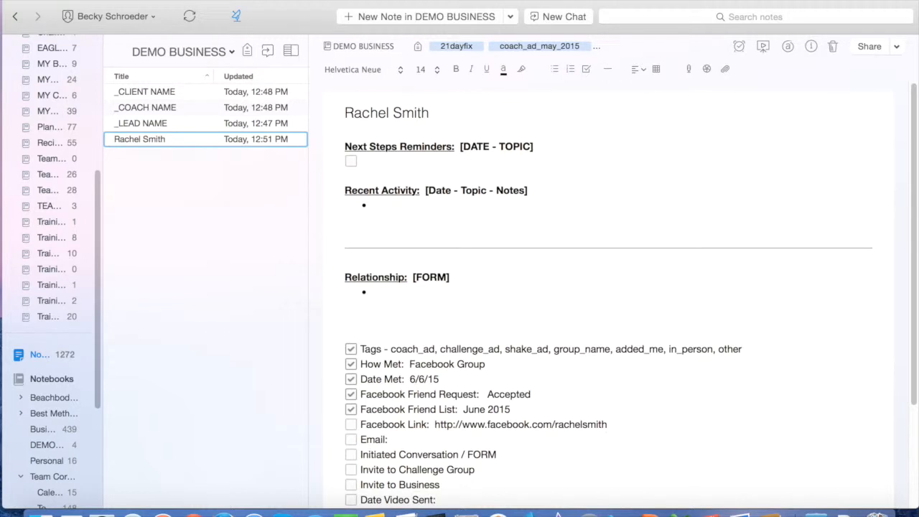
pyautogui.click(445, 439)
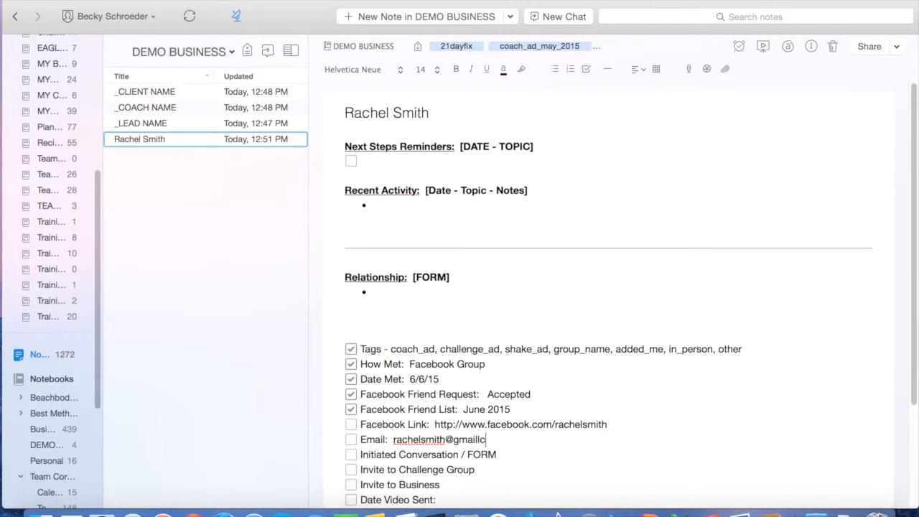
pyautogui.write('.com')
pyautogui.click(480, 439)
pyautogui.press('BackSpace')
pyautogui.click(351, 443)
pyautogui.click(351, 424)
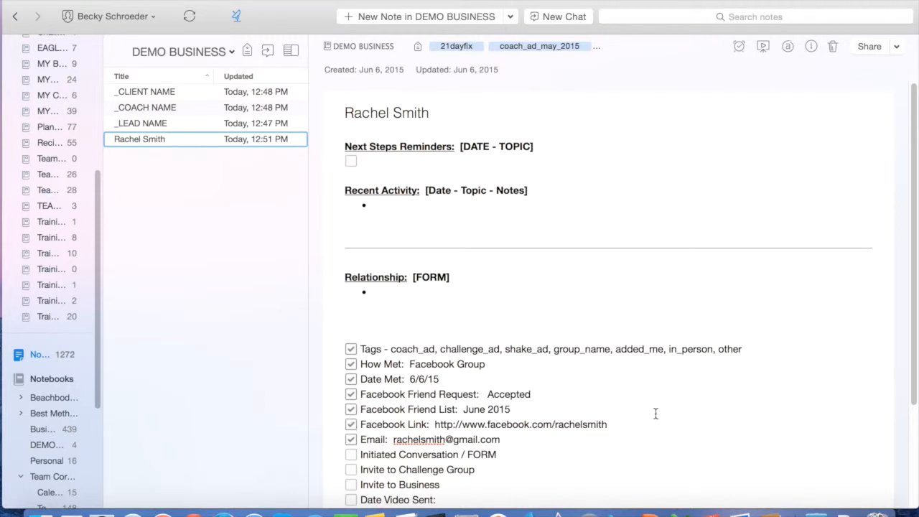
# Delete the extra space before 'Accepted' on the Facebook Friend Request line
pyautogui.scroll(-3, 616, 431)
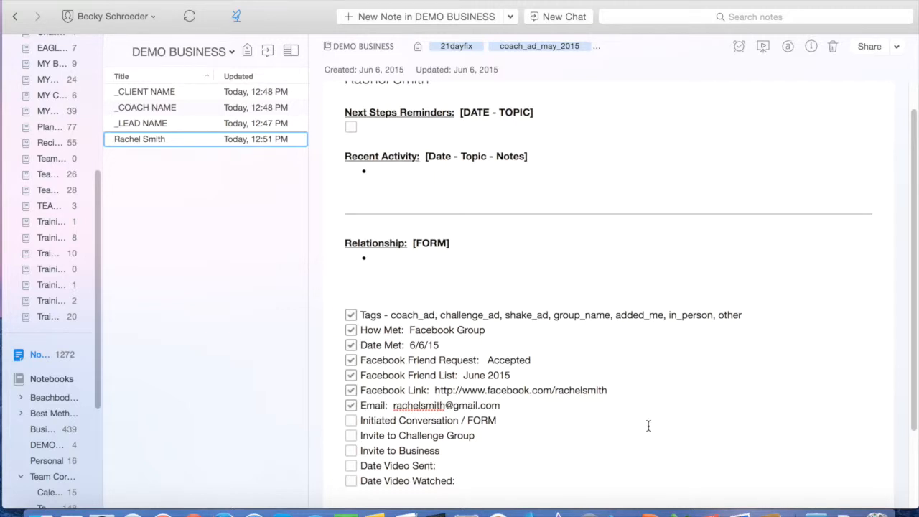
pyautogui.scroll(-3, 649, 427)
pyautogui.scroll(4, 649, 427)
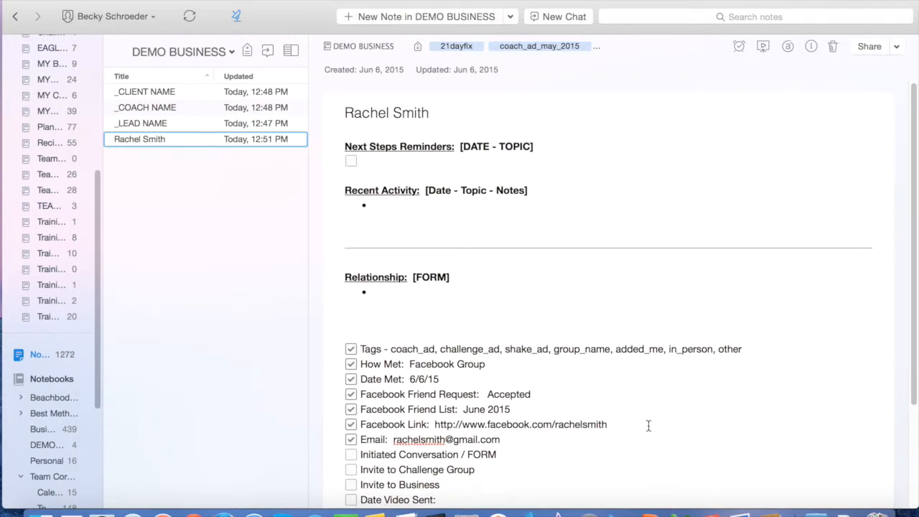
pyautogui.scroll(-1, 648, 427)
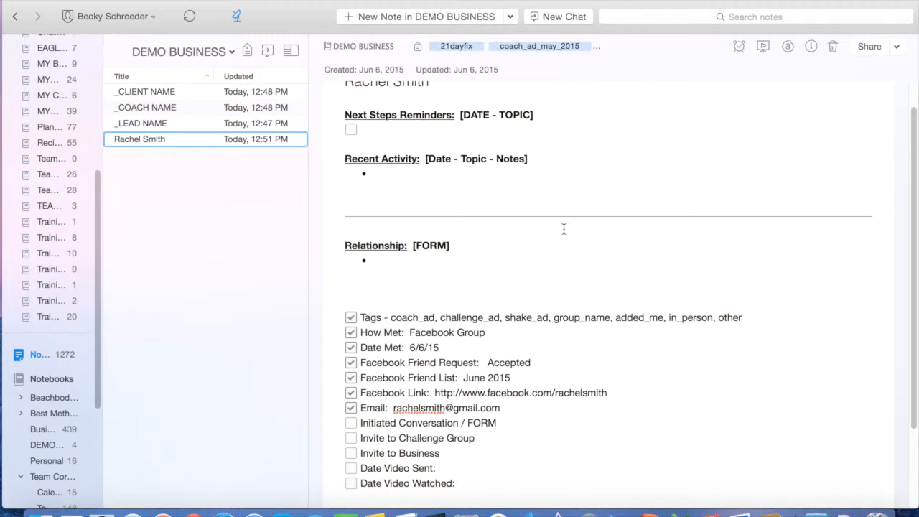
pyautogui.click(484, 362)
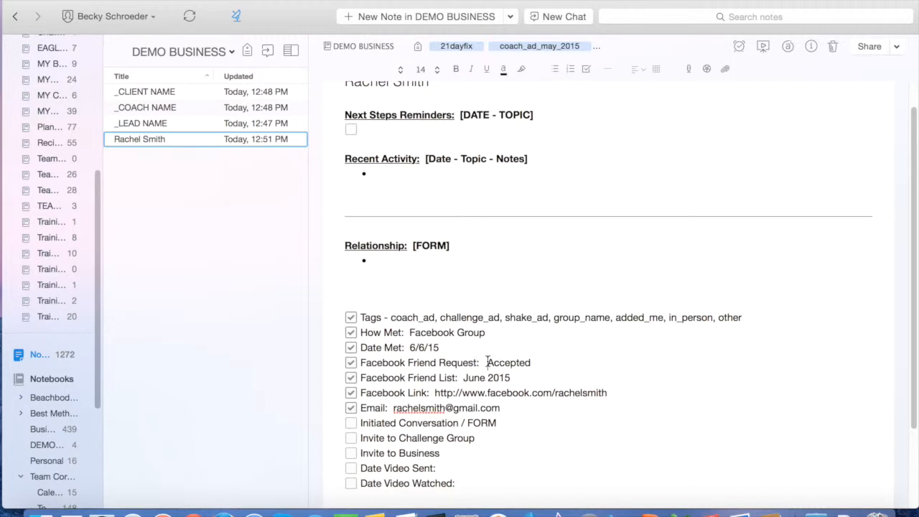
pyautogui.press('BackSpace')
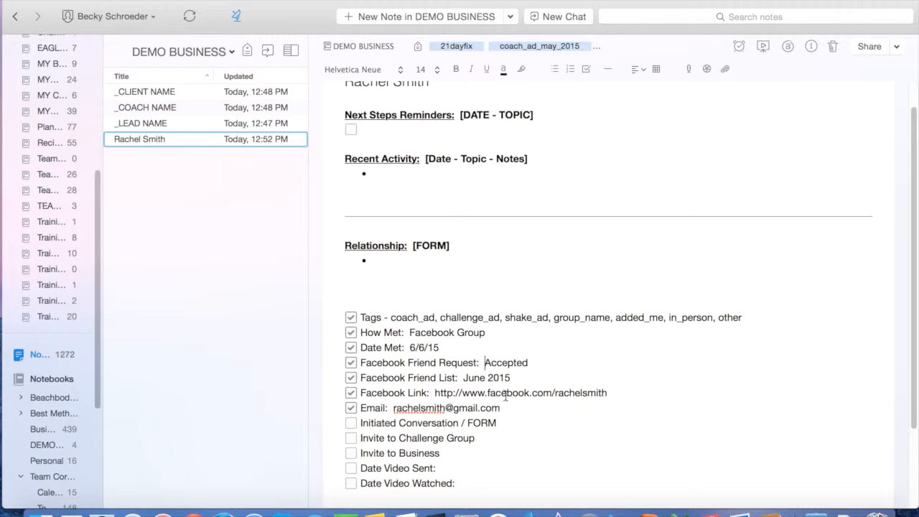
# Tick Initiated Conversation / FORM and log '6/6/15 - Send intro FB message, loved the picture of her dog!'
pyautogui.click(351, 423)
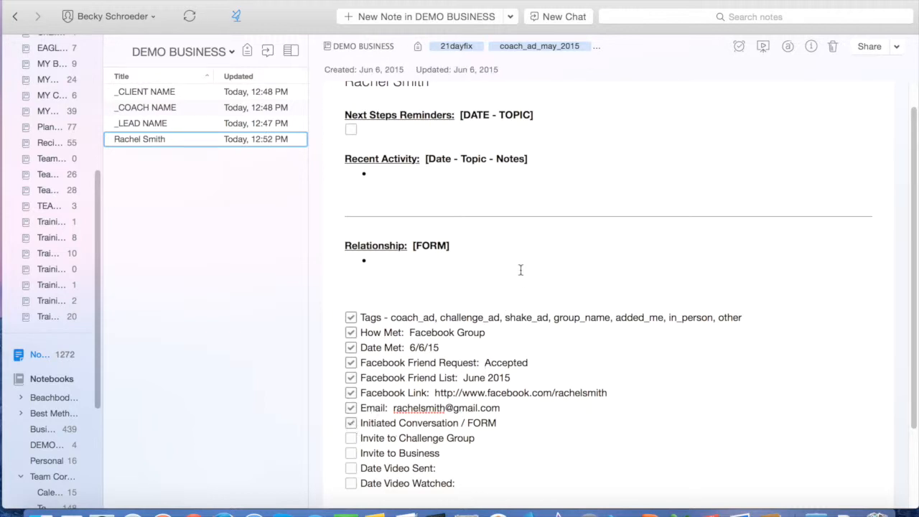
pyautogui.scroll(1, 486, 246)
pyautogui.click(388, 194)
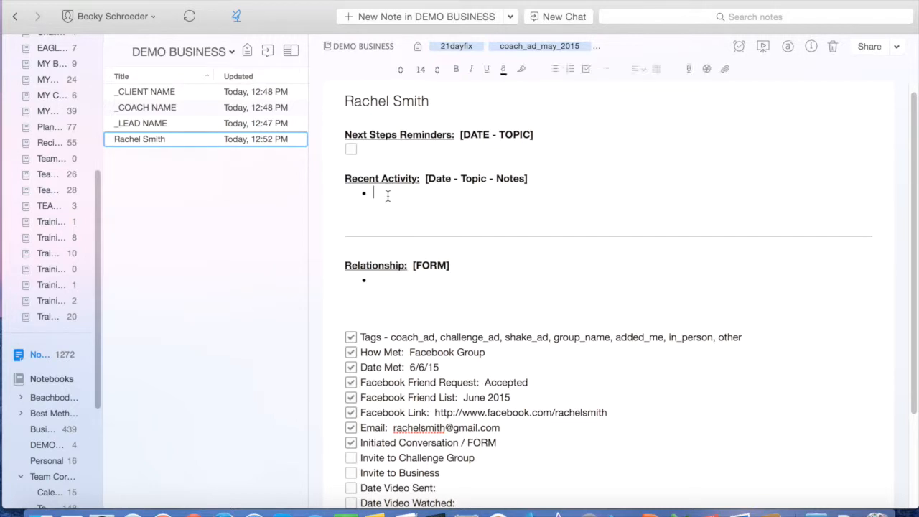
pyautogui.write('6/6/15 -')
pyautogui.press('BackSpace')
pyautogui.press('BackSpace')
pyautogui.press('BackSpace')
pyautogui.press('BackSpace')
pyautogui.write('15 - ')
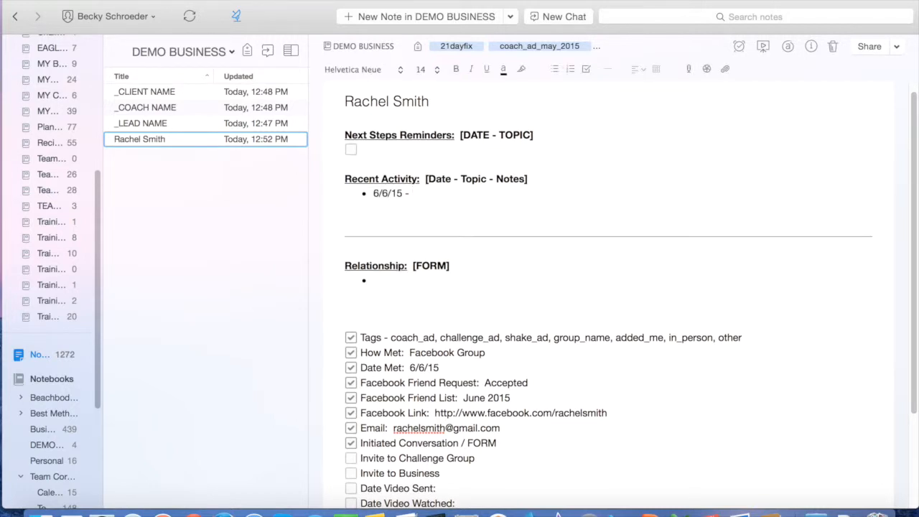
pyautogui.write('Send FB message')
pyautogui.click(435, 193)
pyautogui.write('intro FB message')
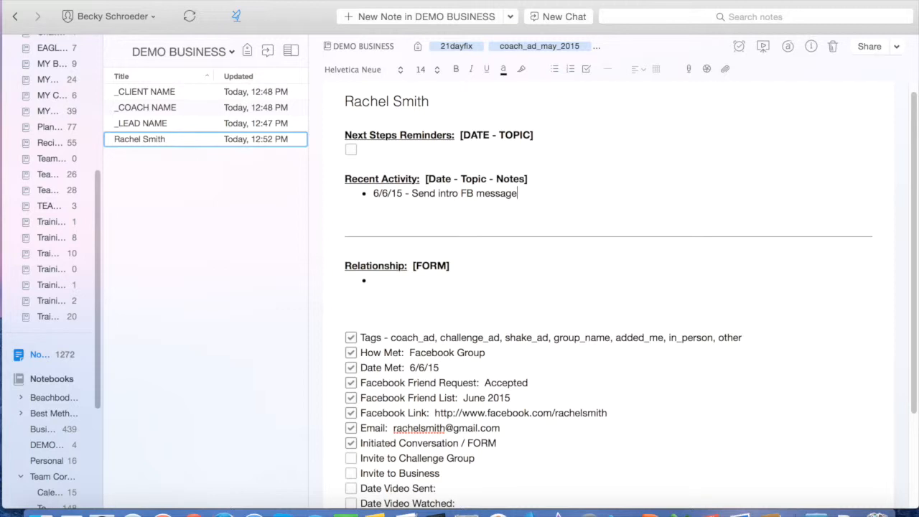
pyautogui.write(', loved the picture of her dog!')
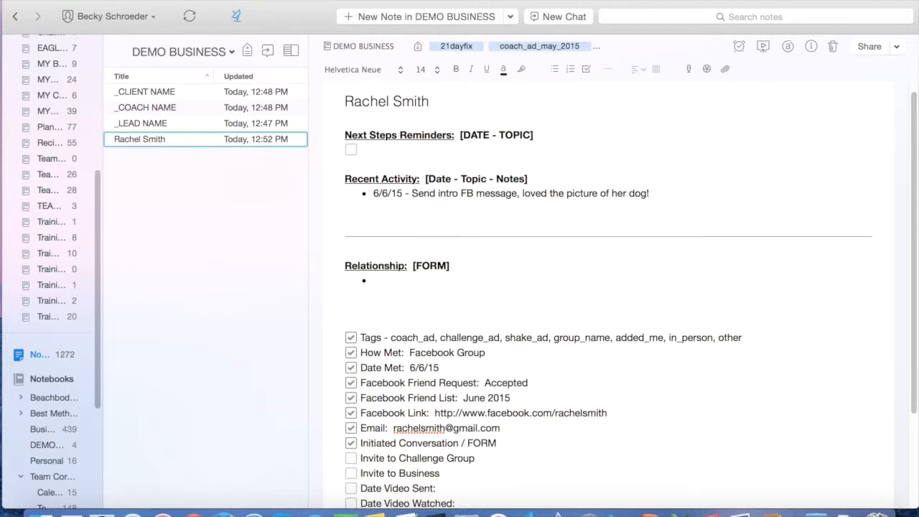
# Start the Relationship bullet with an unbolded '6/6/15 -' date
pyautogui.click(392, 279)
pyautogui.write('6/6/15')
pyautogui.hotkey('shift', 'Left')
pyautogui.hotkey('shift', 'Left')
pyautogui.hotkey('shift', 'Left')
pyautogui.hotkey('shift', 'Left')
pyautogui.hotkey('shift', 'Left')
pyautogui.hotkey('shift', 'Left')
pyautogui.press('super+b')
pyautogui.press('Right')
pyautogui.write('- ')
pyautogui.write('shared picu')
pyautogui.press('BackSpace')
pyautogui.press('BackSpace')
pyautogui.press('BackSpace')
pyautogui.press('BackSpace')
pyautogui.press('BackSpace')
pyautogui.press('BackSpace')
pyautogui.press('BackSpace')
pyautogui.press('BackSpace')
pyautogui.press('BackSpace')
pyautogui.press('BackSpace')
pyautogui.press('BackSpace')
# Finish the Relationship bullet: 'Mom of 3, lives in Penns., works 2 jobs, loves running and cardio, but wants to tone up.'
pyautogui.write('Mom of 3, lives in Pe')
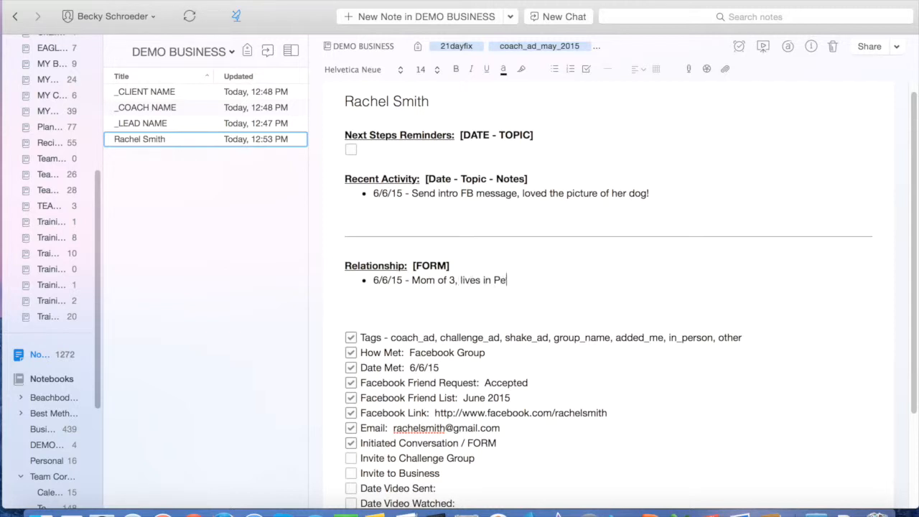
pyautogui.write('nns. ,works 2 jobs, ')
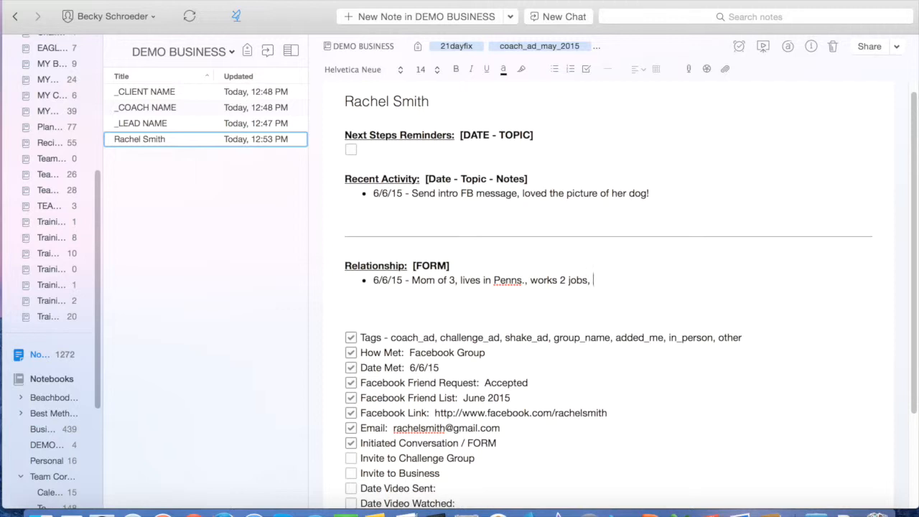
pyautogui.write('loves running and c')
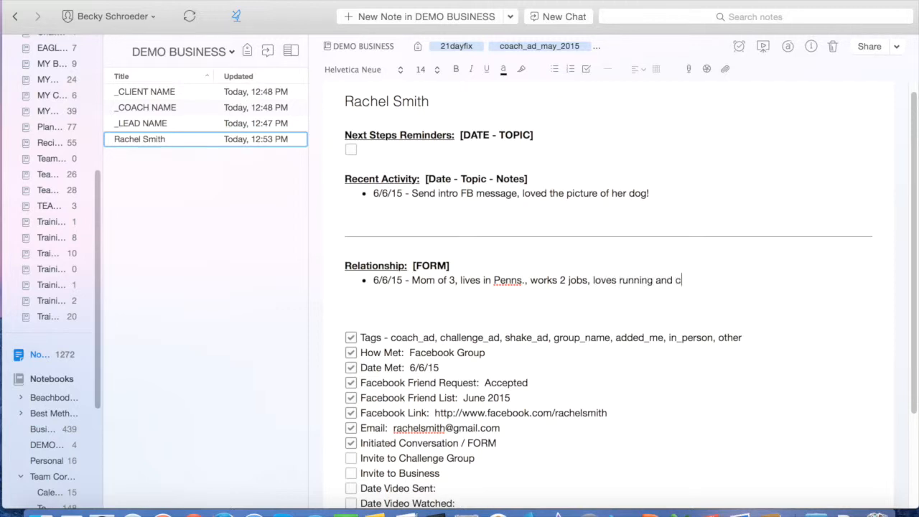
pyautogui.write('ardio, but wants to tone up.')
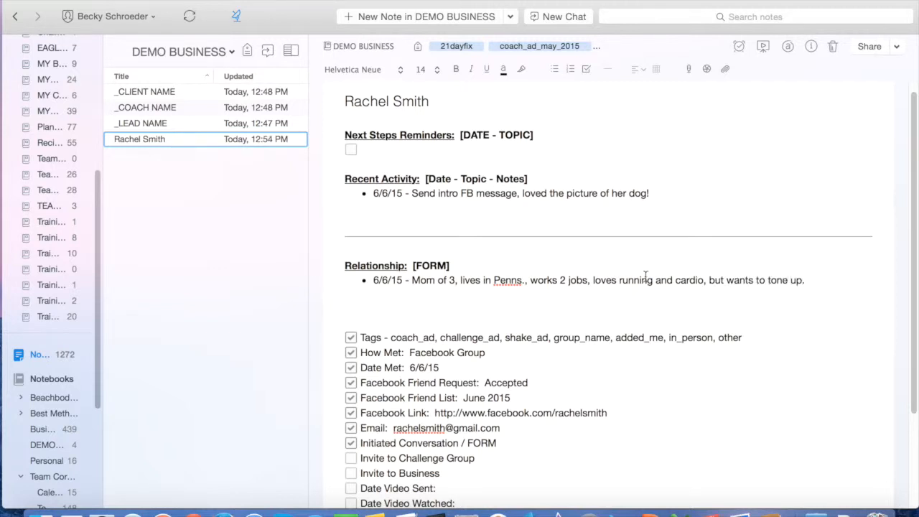
pyautogui.press('Return')
pyautogui.write('6')
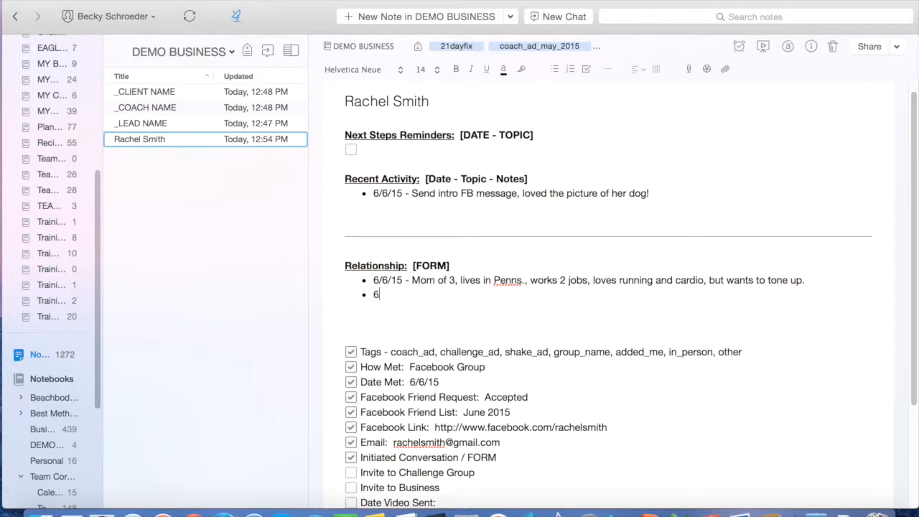
pyautogui.write('/30/15 - quit her job')
pyautogui.press('BackSpace')
pyautogui.press('BackSpace')
pyautogui.press('BackSpace')
pyautogui.press('BackSpace')
pyautogui.press('BackSpace')
pyautogui.press('BackSpace')
pyautogui.press('BackSpace')
pyautogui.press('BackSpace')
pyautogui.press('BackSpace')
pyautogui.press('BackSpace')
pyautogui.press('BackSpace')
pyautogui.press('BackSpace')
pyautogui.moveTo(375, 294); pyautogui.dragTo(510, 294)
pyautogui.press('BackSpace')
pyautogui.click(383, 152)
pyautogui.write('6/10/15 - Invite to next Challenge Group')
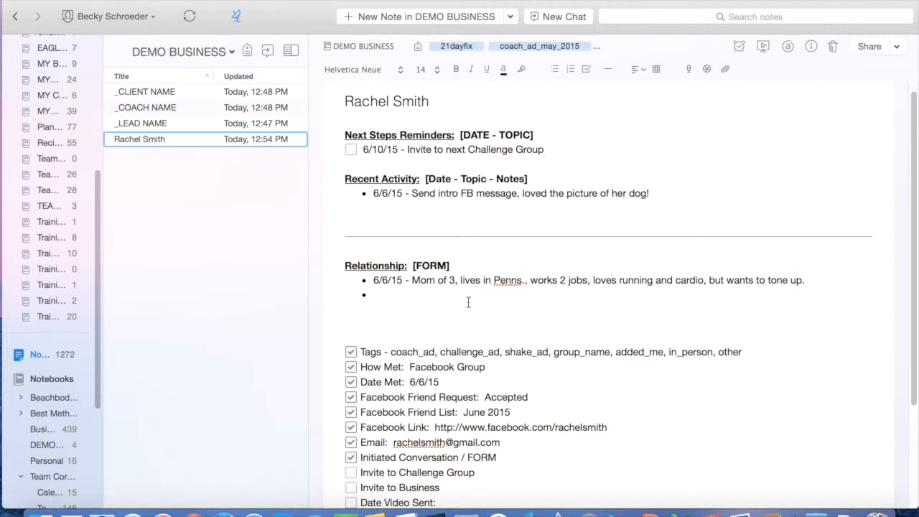
pyautogui.scroll(-2, 509, 356)
pyautogui.scroll(3, 517, 345)
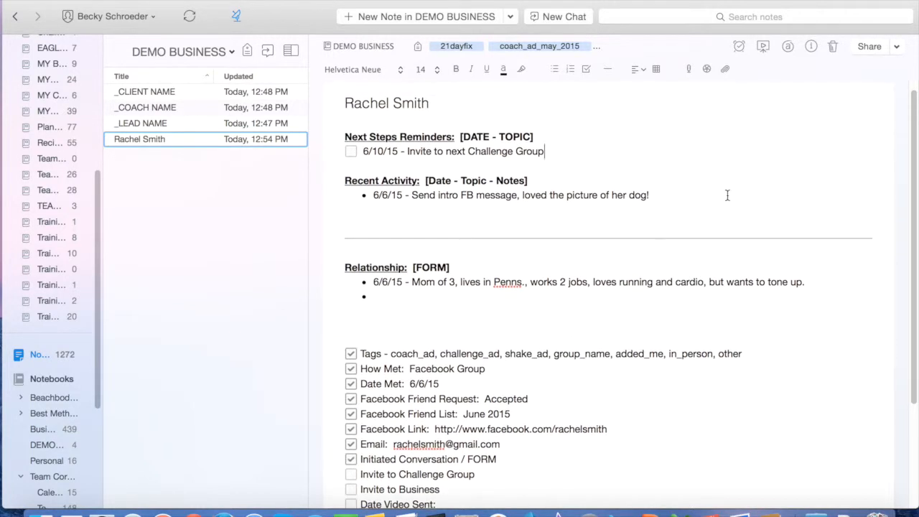
# Add a reminder to the note dated Wednesday, June 10, 2015
pyautogui.click(739, 47)
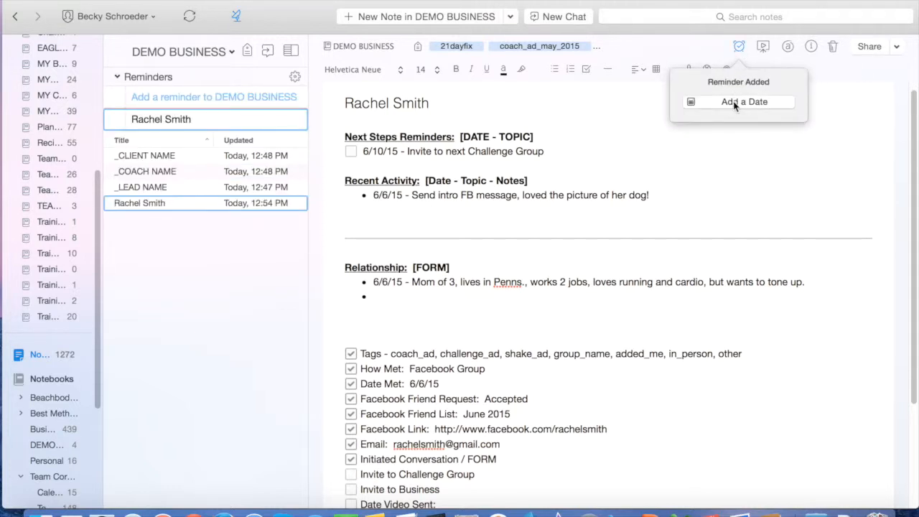
pyautogui.click(735, 105)
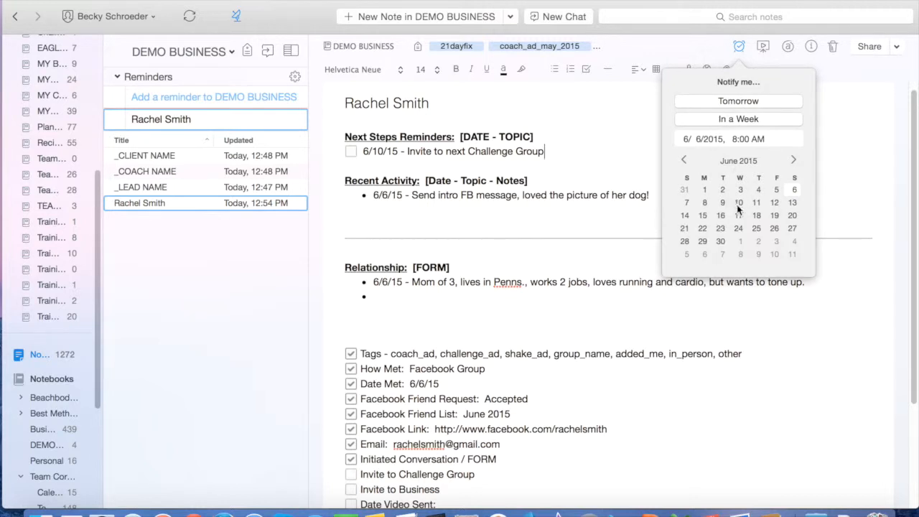
pyautogui.click(738, 203)
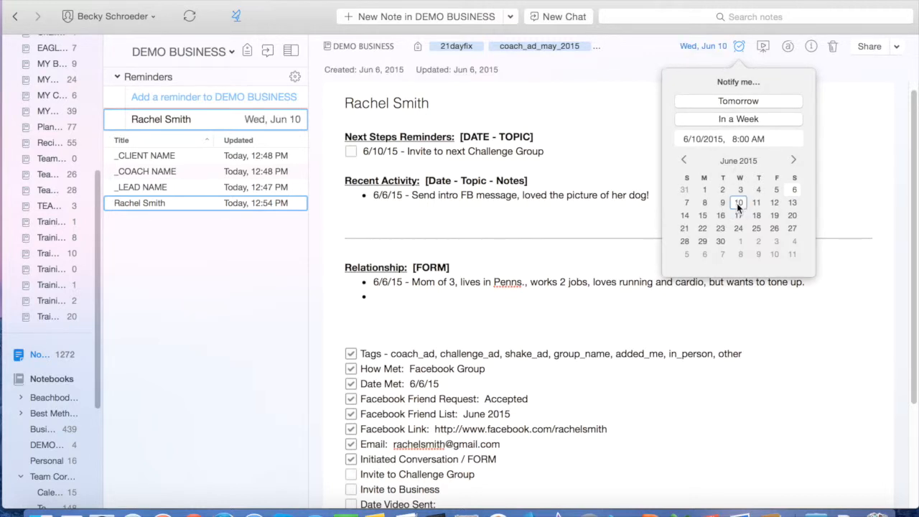
pyautogui.click(639, 100)
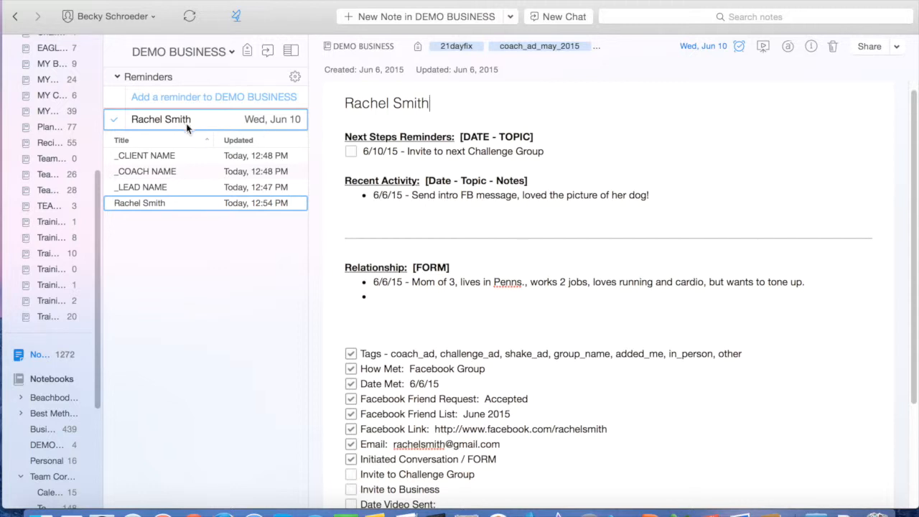
# Select the 'Mom of 3' Relationship text, then deselect it at the line end
pyautogui.moveTo(187, 127)
pyautogui.moveTo(563, 50)
pyautogui.moveTo(413, 284); pyautogui.dragTo(806, 283)
pyautogui.click(806, 283)
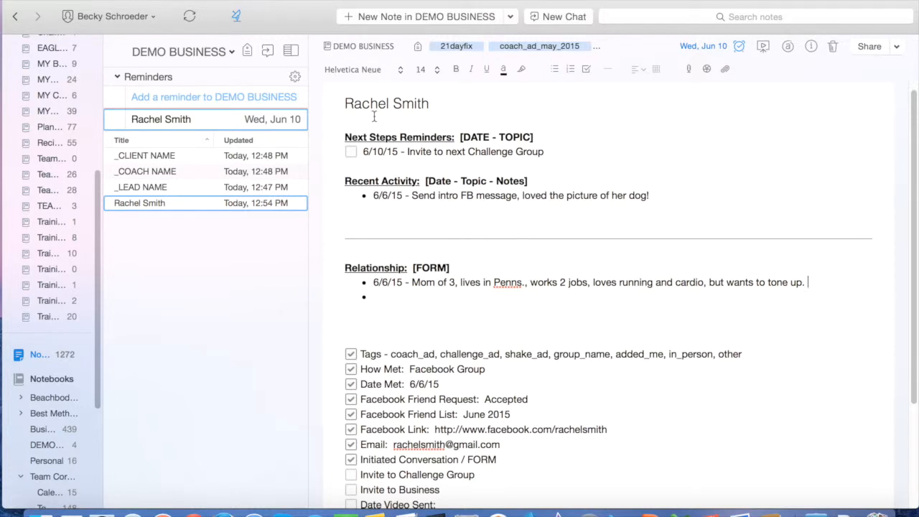
# Tick the 6/10/15 invite item and add an unchecked '6/12/15 - Follow up Challenge Group' item below it
pyautogui.click(351, 151)
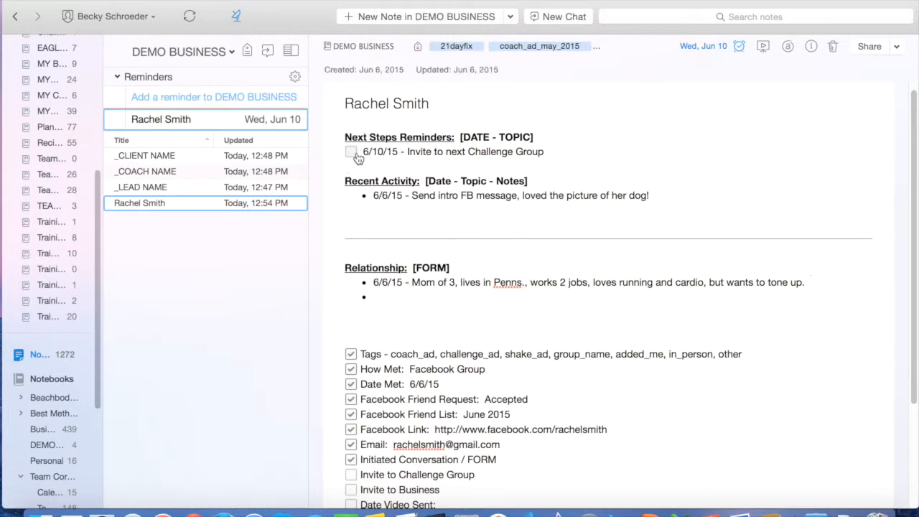
pyautogui.click(547, 152)
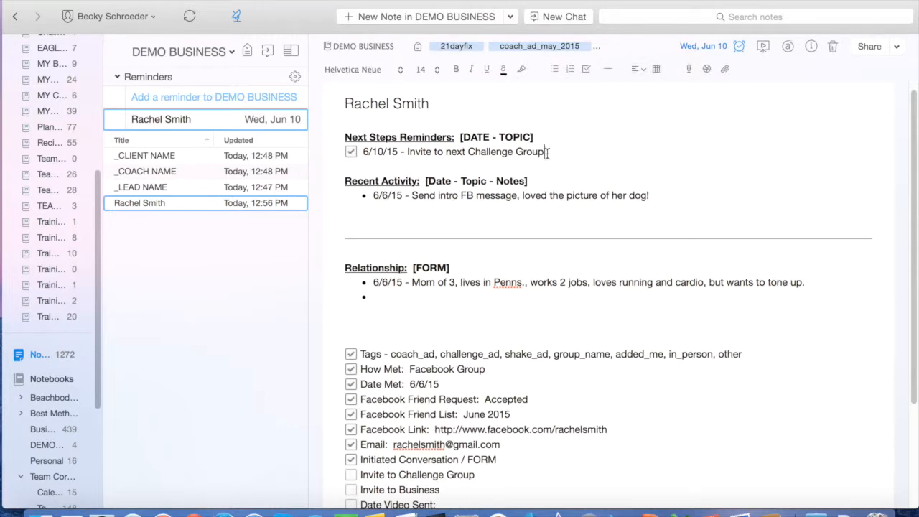
pyautogui.press('Return')
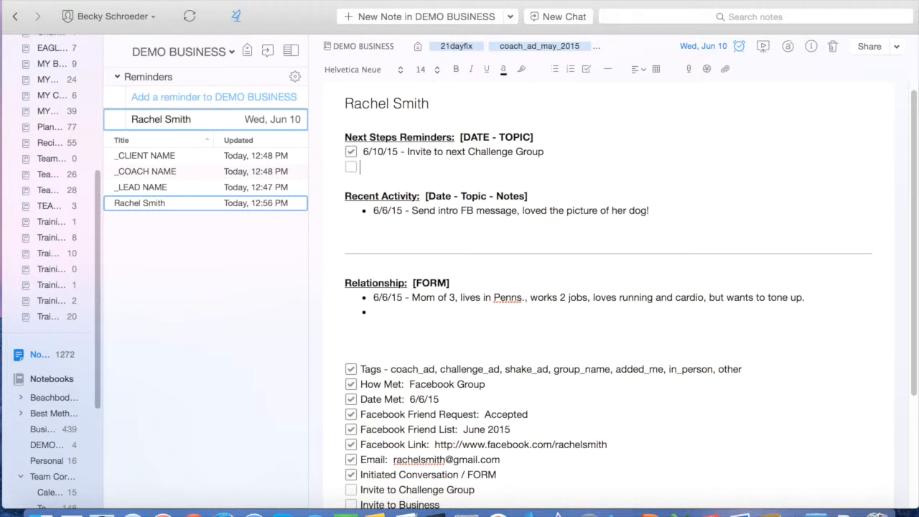
pyautogui.write('6/12/15 - Follow up C')
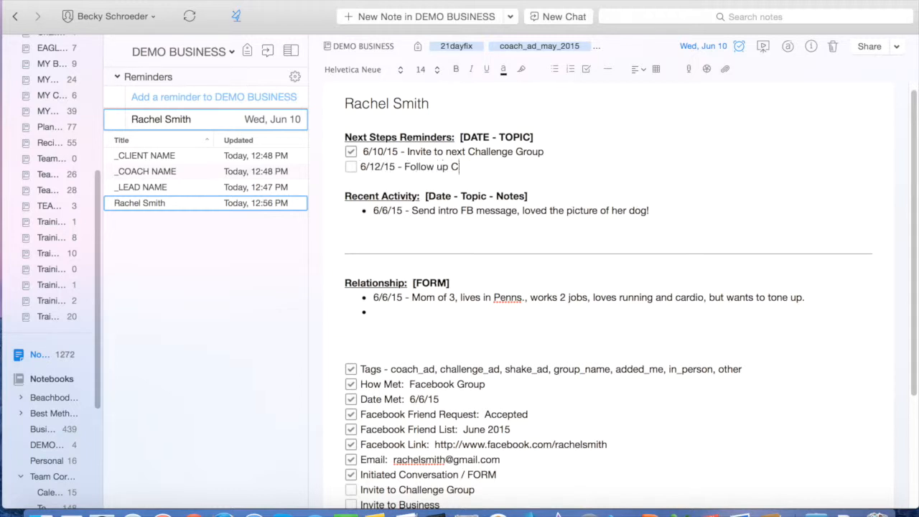
pyautogui.write('hallenge Group')
# Change the reminder date to Friday, June 12 and delete the empty Relationship bullet
pyautogui.click(739, 46)
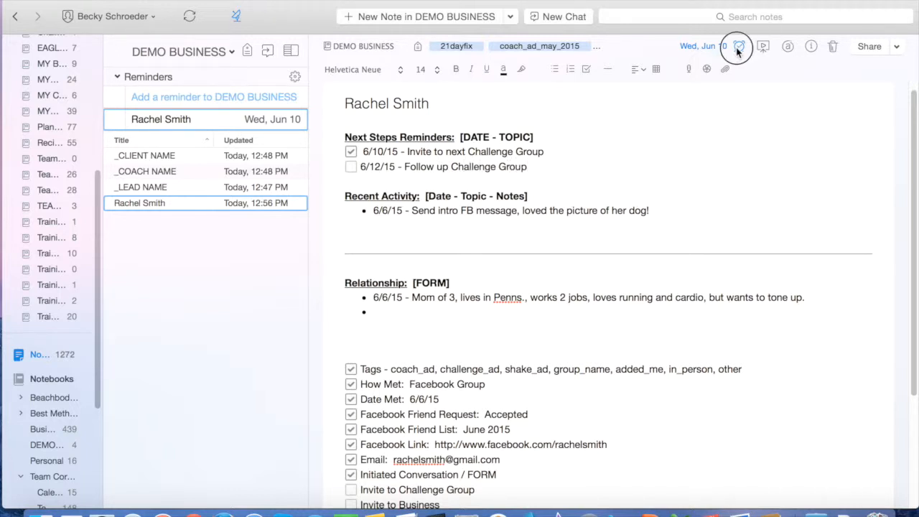
pyautogui.click(740, 121)
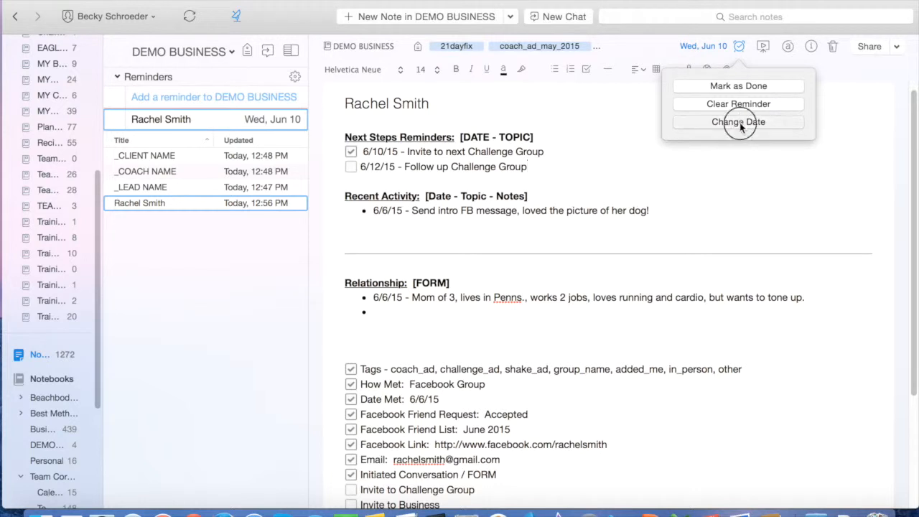
pyautogui.click(776, 203)
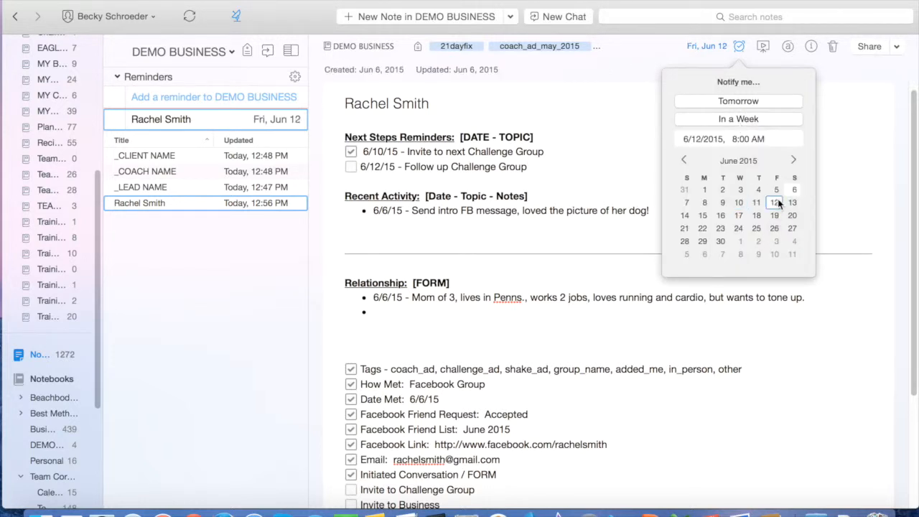
pyautogui.click(638, 152)
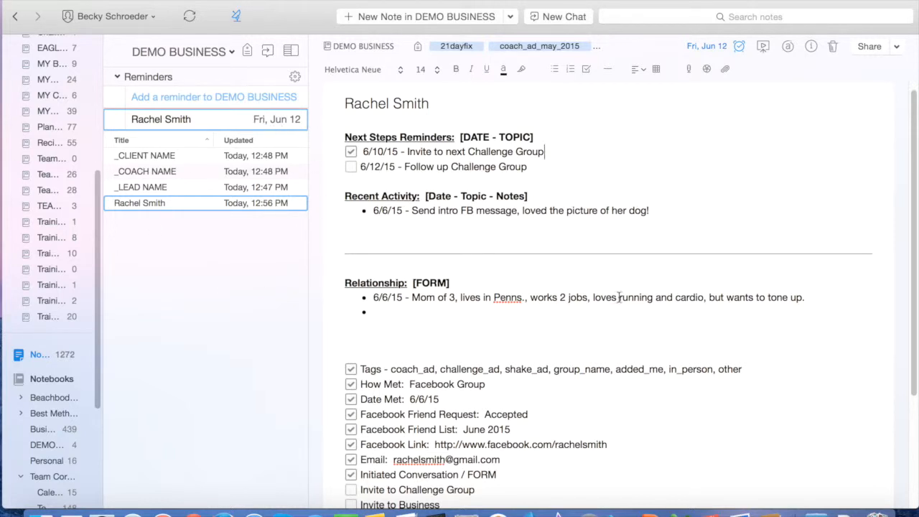
pyautogui.click(415, 318)
pyautogui.press('BackSpace')
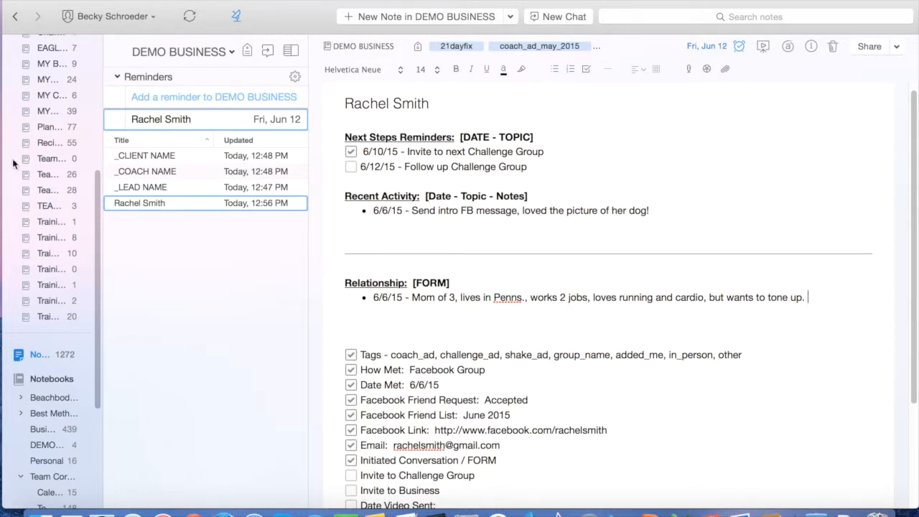
# Review a lead's dated reminder in MY LEADS, then switch back to the DEMO BUSINESS notebook
pyautogui.click(43, 111)
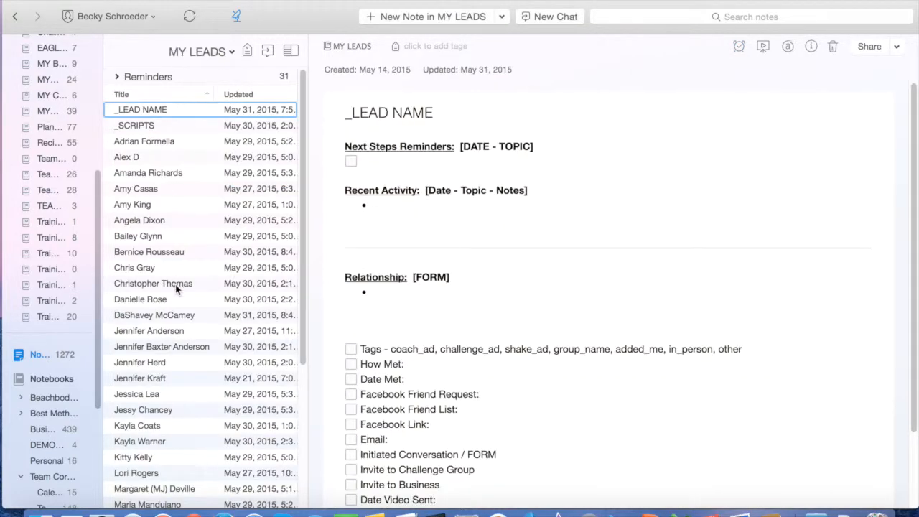
pyautogui.click(117, 76)
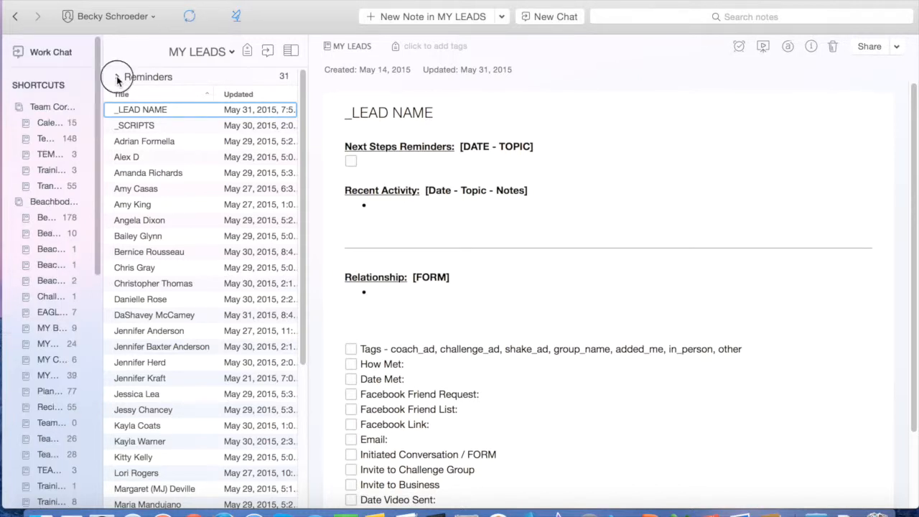
pyautogui.scroll(-5, 236, 383)
pyautogui.scroll(5, 232, 376)
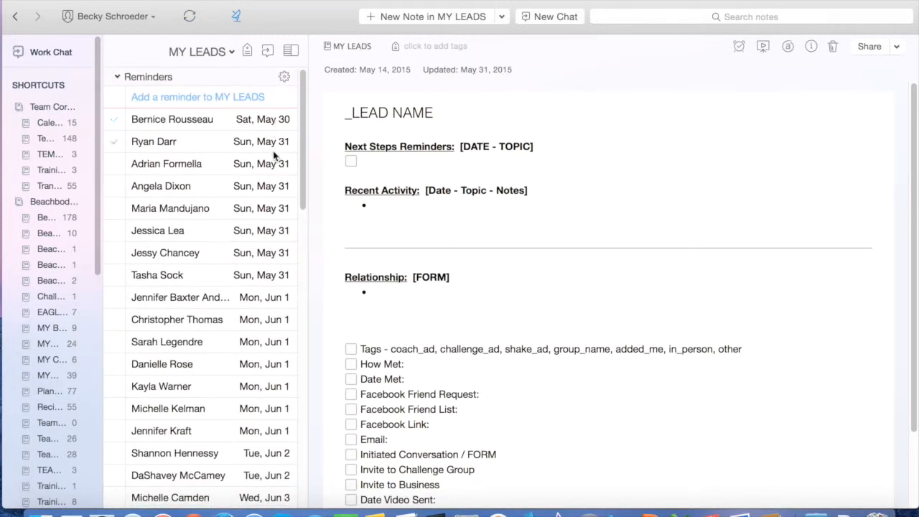
pyautogui.click(185, 144)
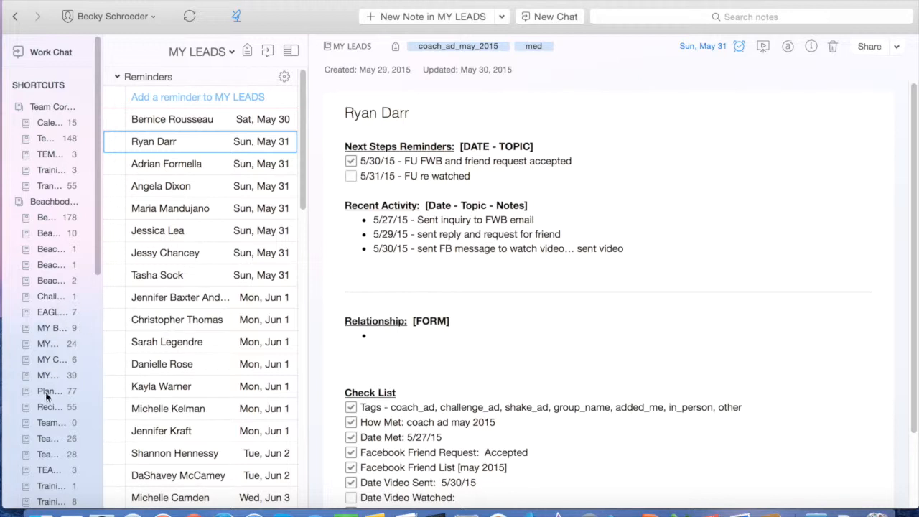
pyautogui.scroll(-5, 47, 359)
pyautogui.scroll(-5, 48, 365)
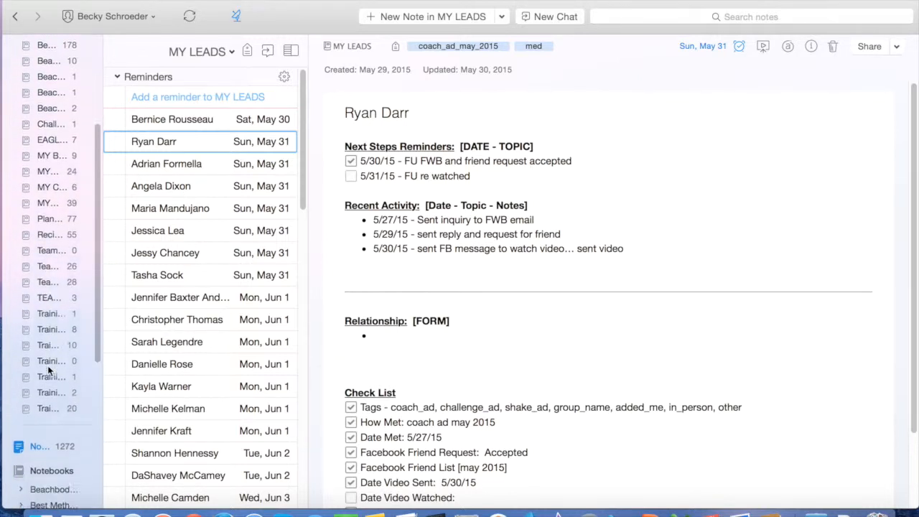
pyautogui.click(45, 451)
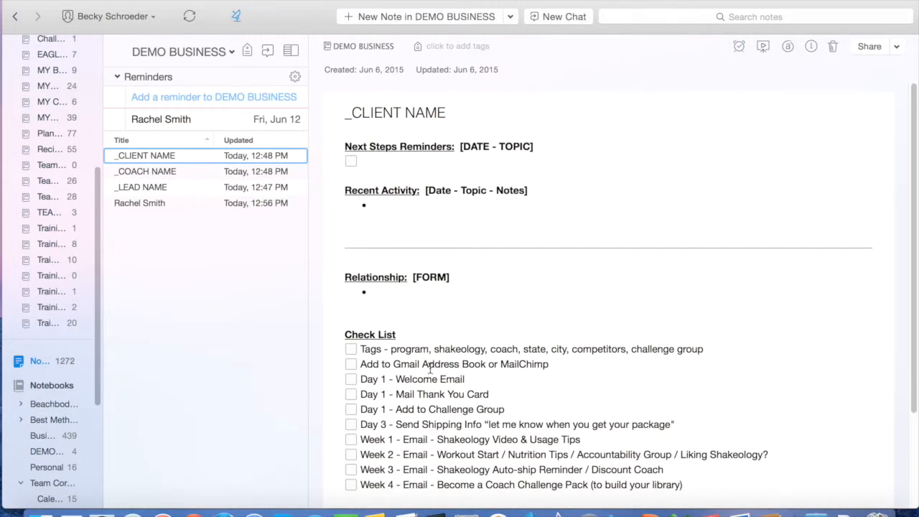
# Open the _LEAD NAME note, then the lead's own note in DEMO BUSINESS
pyautogui.click(158, 188)
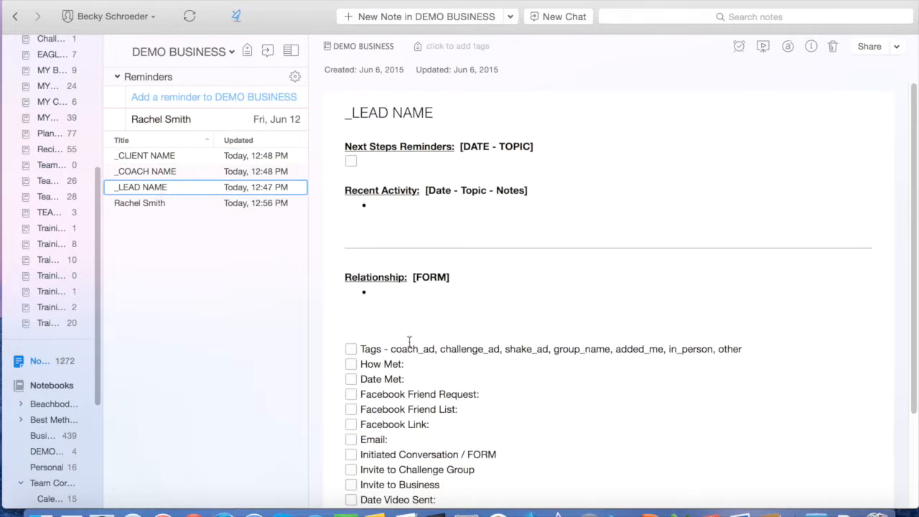
pyautogui.click(130, 204)
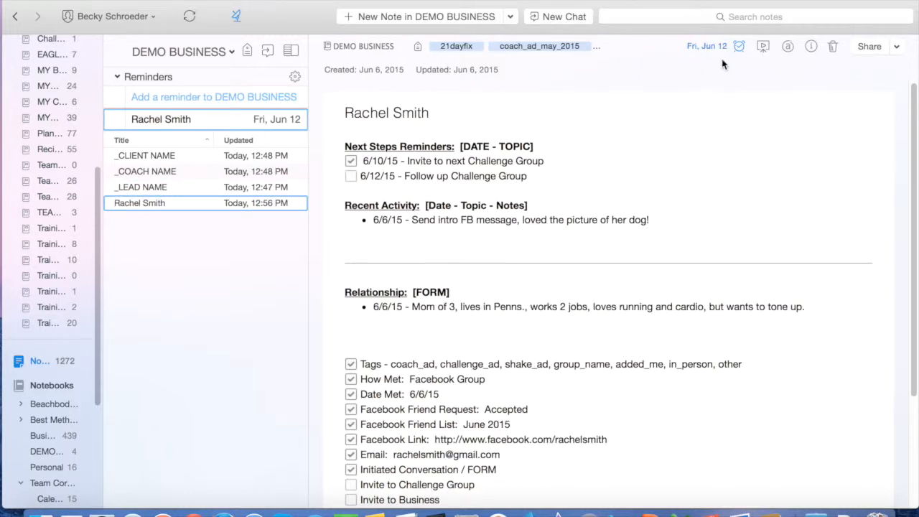